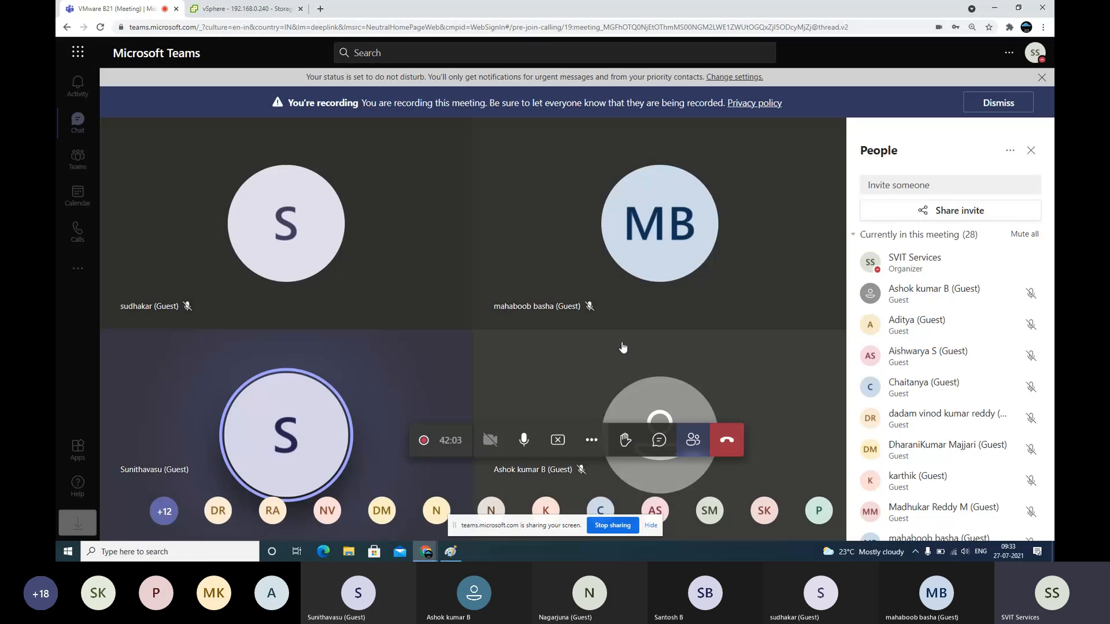
Switch to Paint and write the line "ESXi--Confgure -- storage adapters -- WWN" under the "Locate WWN:" heading.
key("alt+Tab")
type("ES")
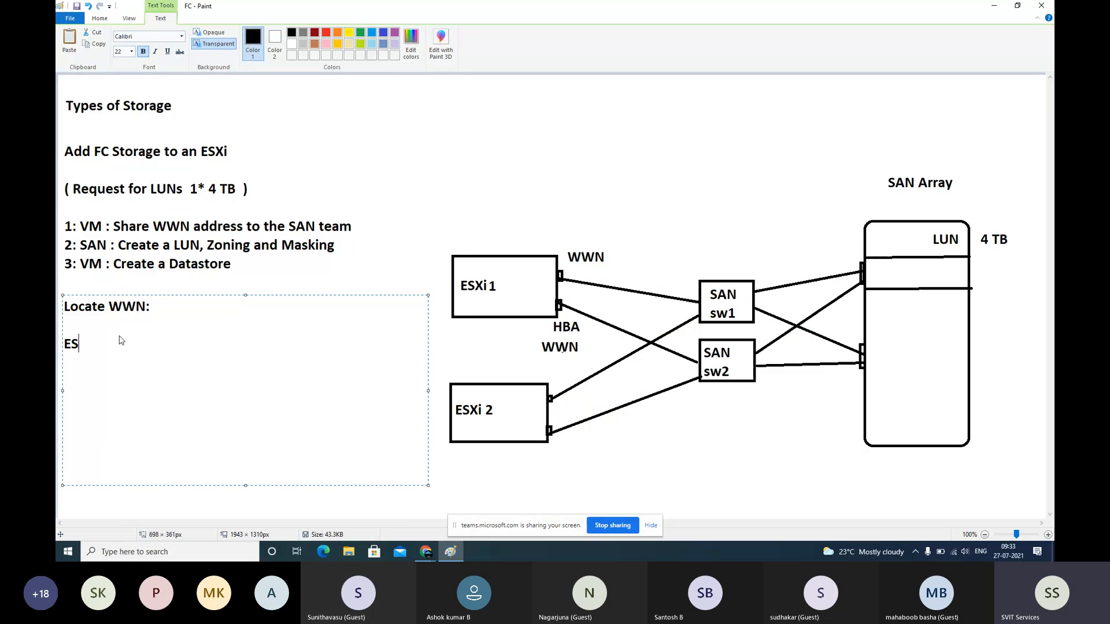
type("Xi--Confgure -- storage")
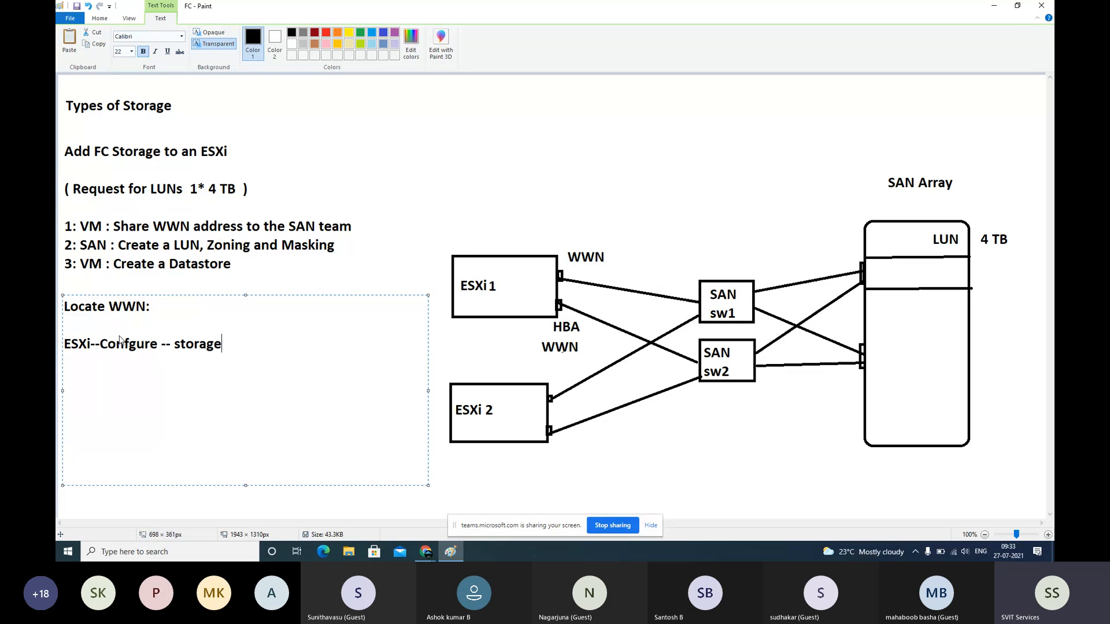
type(" adapters -- inde")
key("BackSpace")
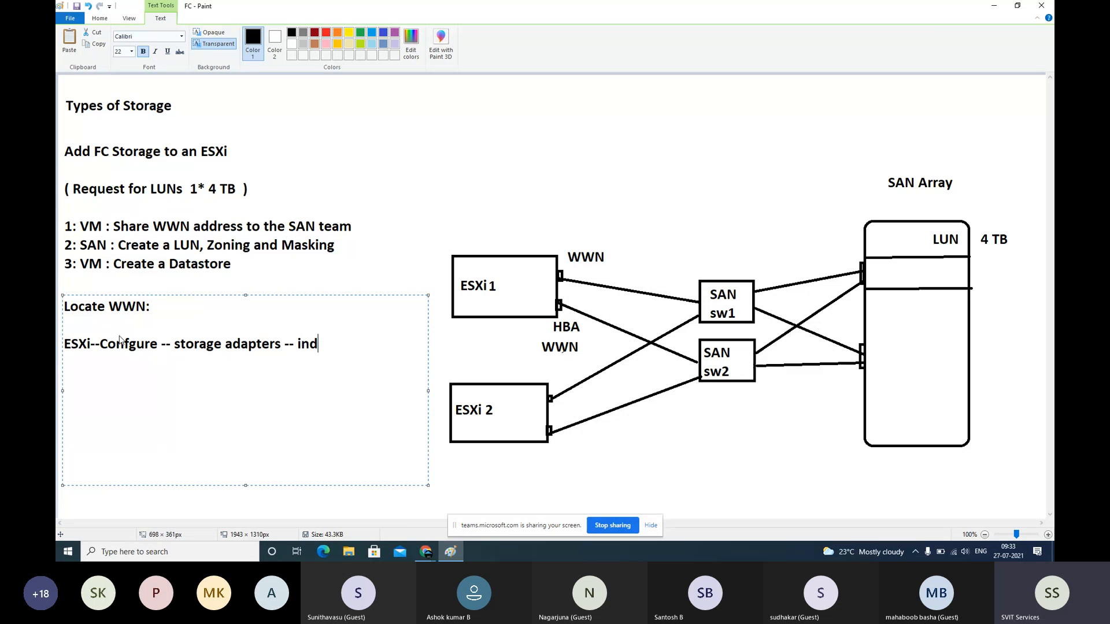
key("BackSpace")
key("BackSpace")
key("BackSpace")
type("WWN")
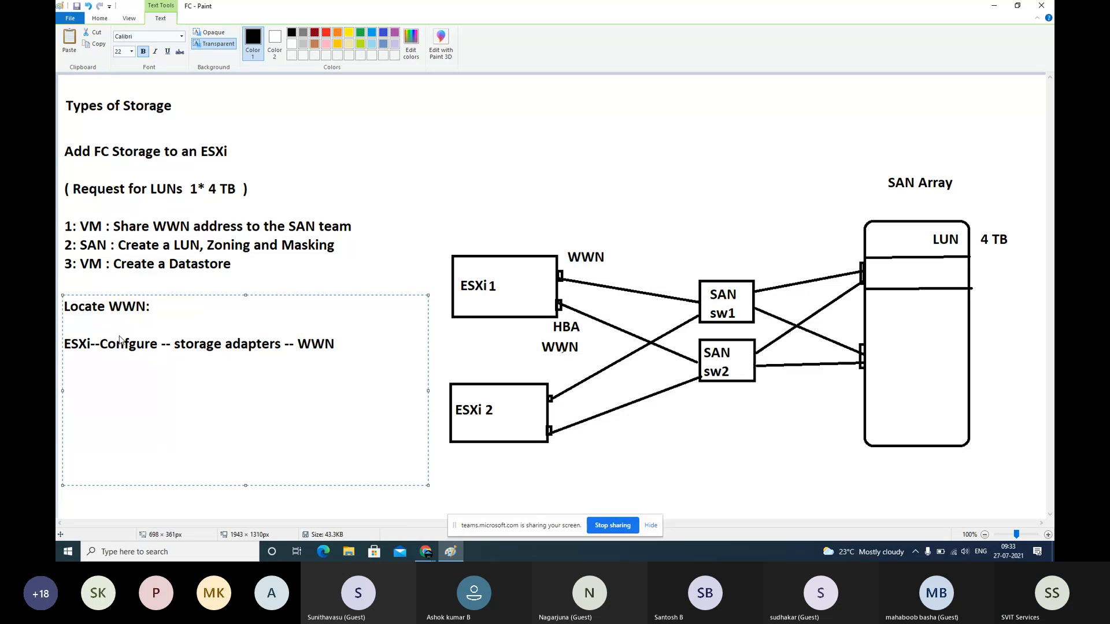
left_click(445, 413)
Switch to the vSphere Client in Chrome, collapse the recent tasks, and view the vmhba64 identifier in host 192.168.0.240's storage adapters.
mouse_move(426, 551)
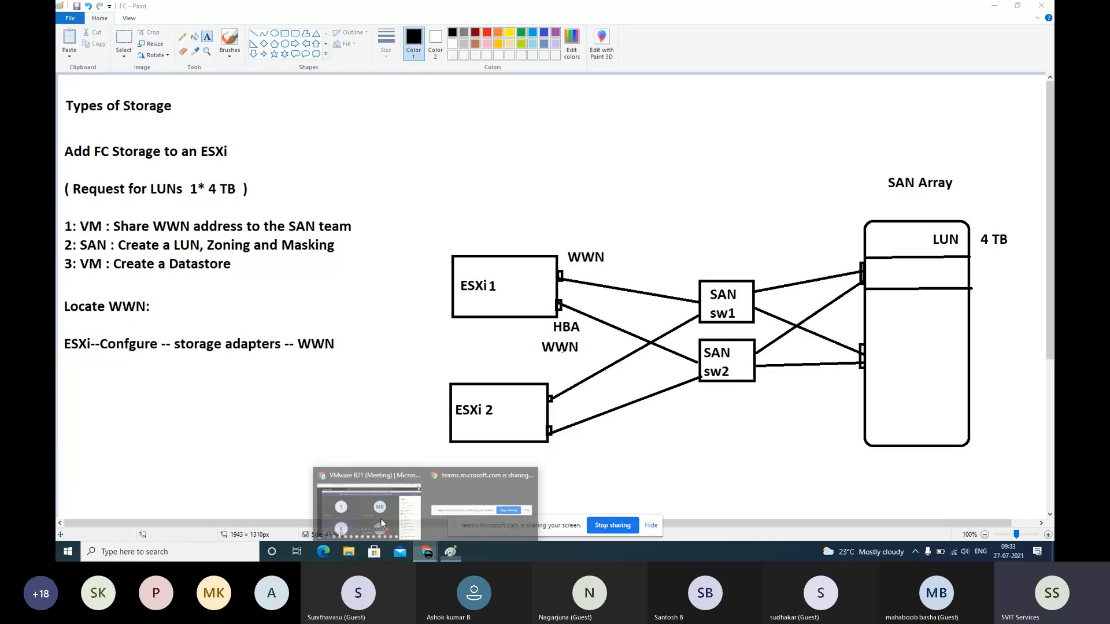
left_click(351, 519)
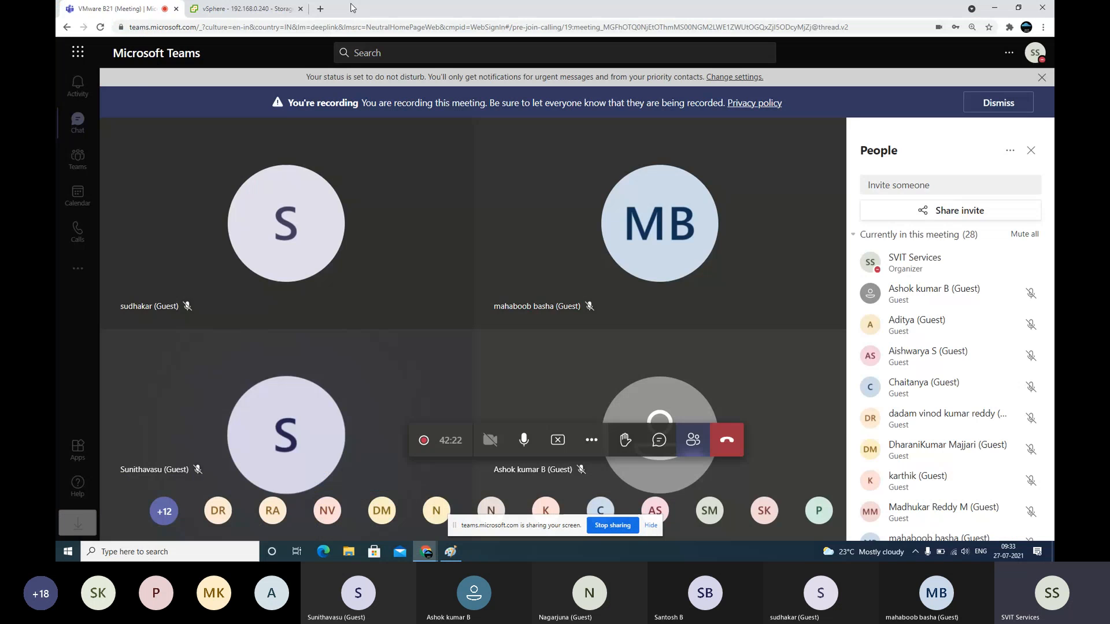
key("ctrl+Tab")
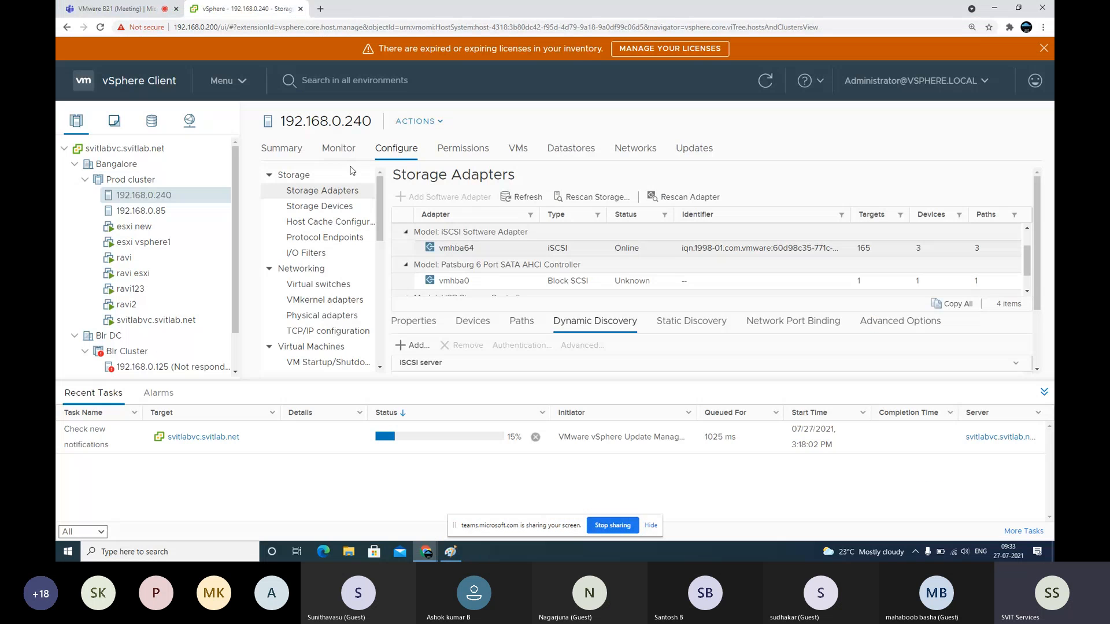
left_click(1044, 392)
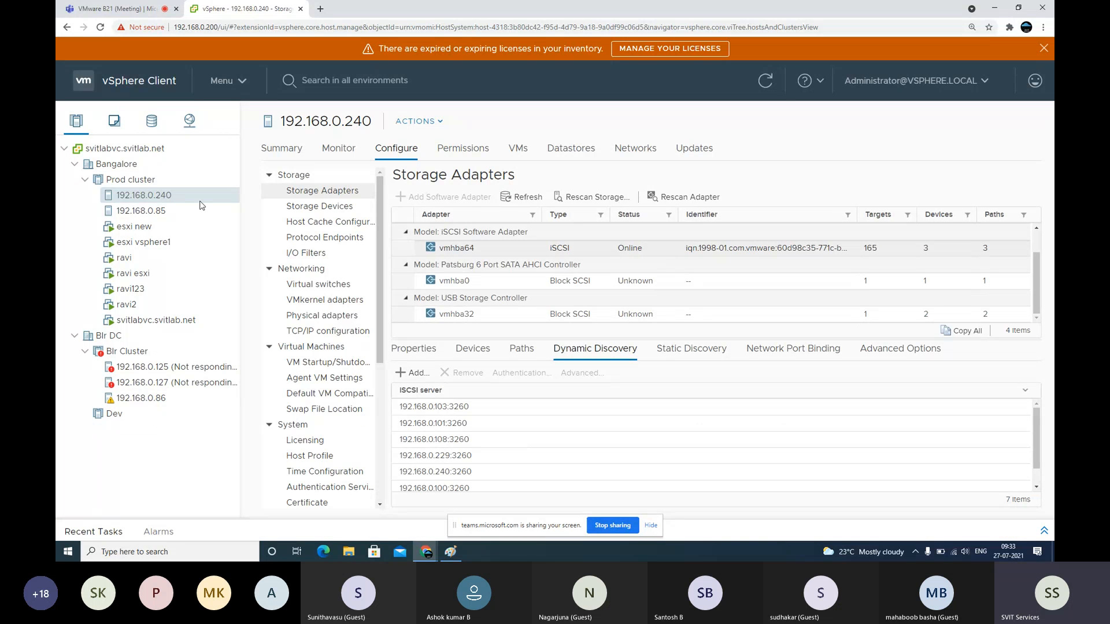
left_click(321, 197)
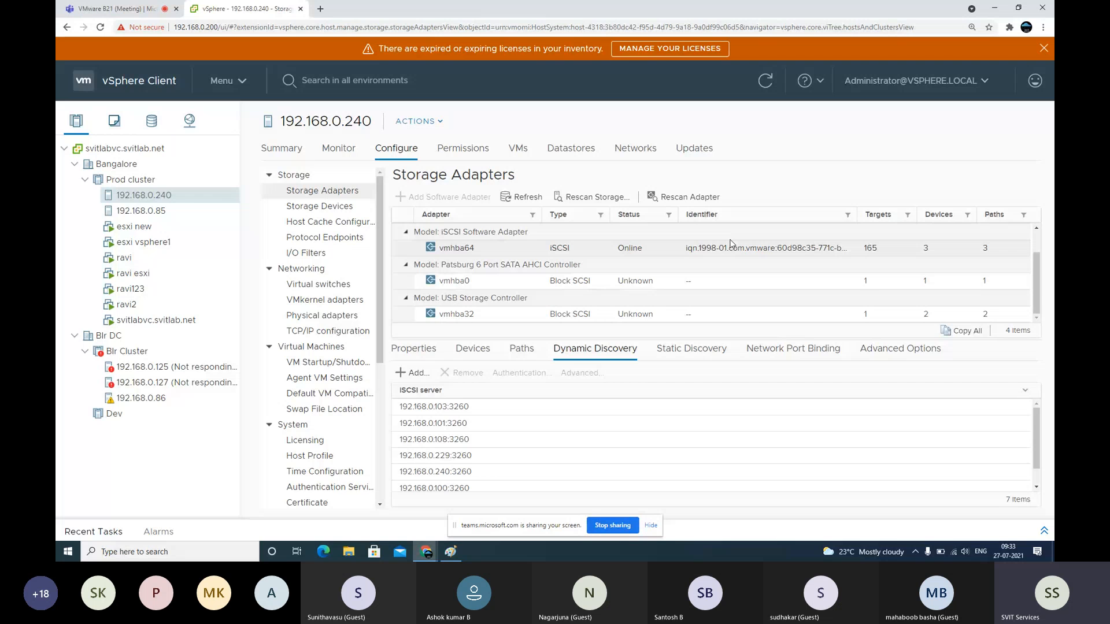
left_click(714, 249)
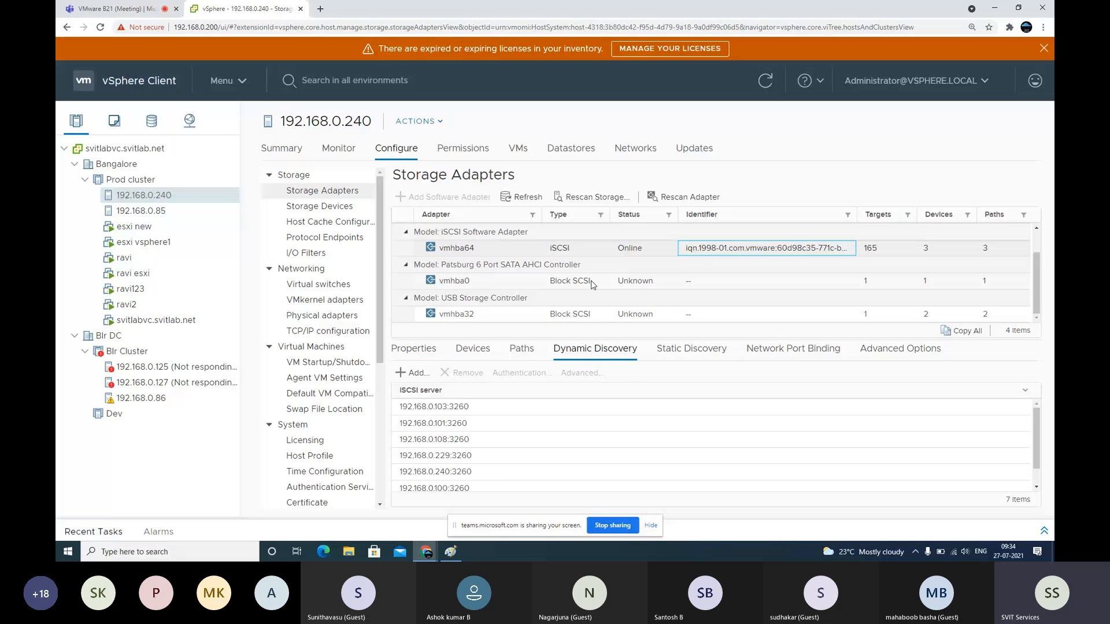
Examine the type, status and identifier of the adapters vmhba1, vmhba0, vmhba32 and vmhba64.
scroll(591, 284, "up", 1)
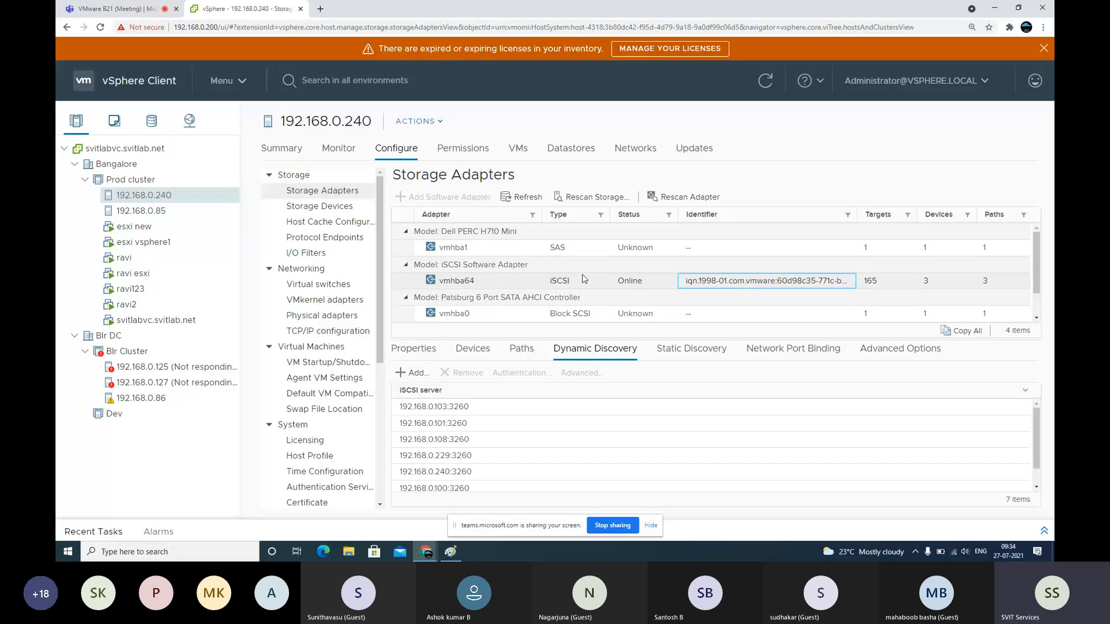
left_click(482, 249)
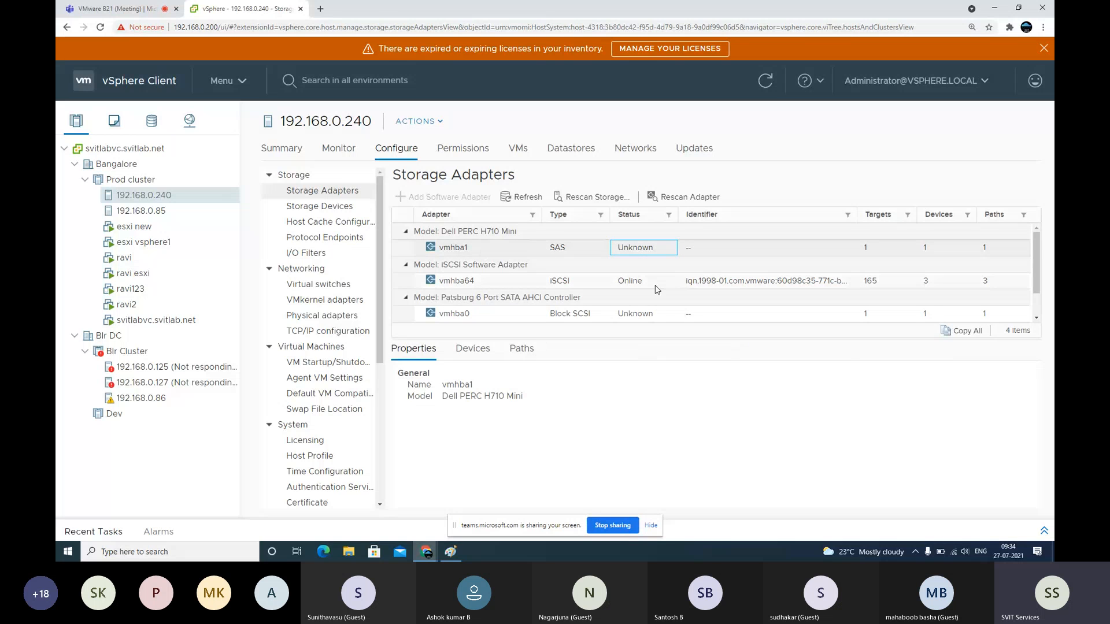
scroll(659, 288, "down", 1)
scroll(716, 273, "up", 1)
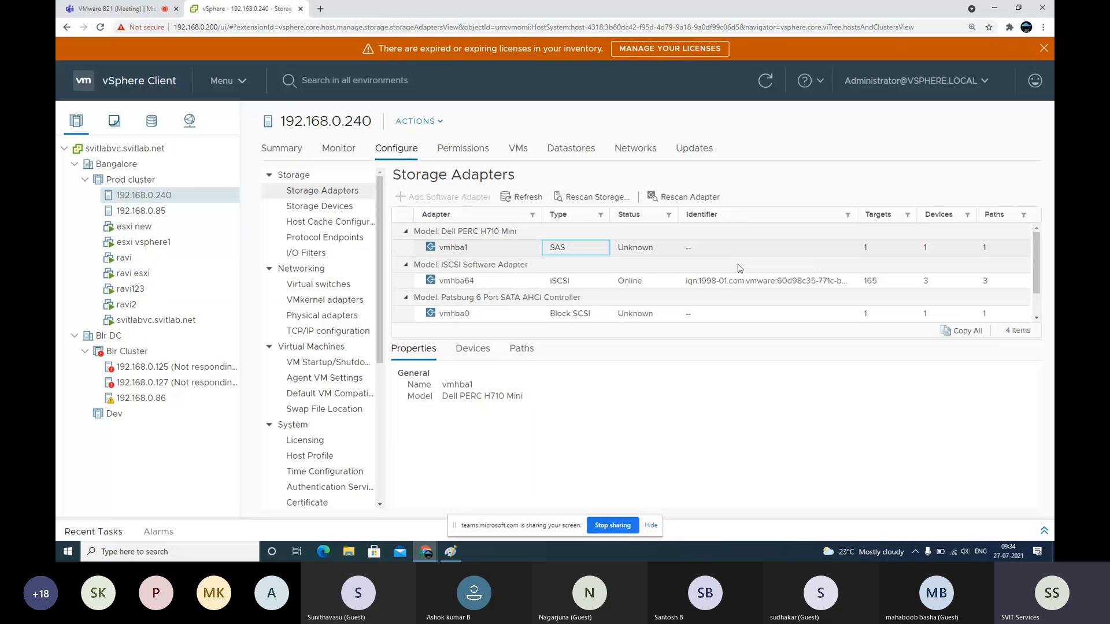
scroll(740, 267, "down", 1)
left_click(631, 282)
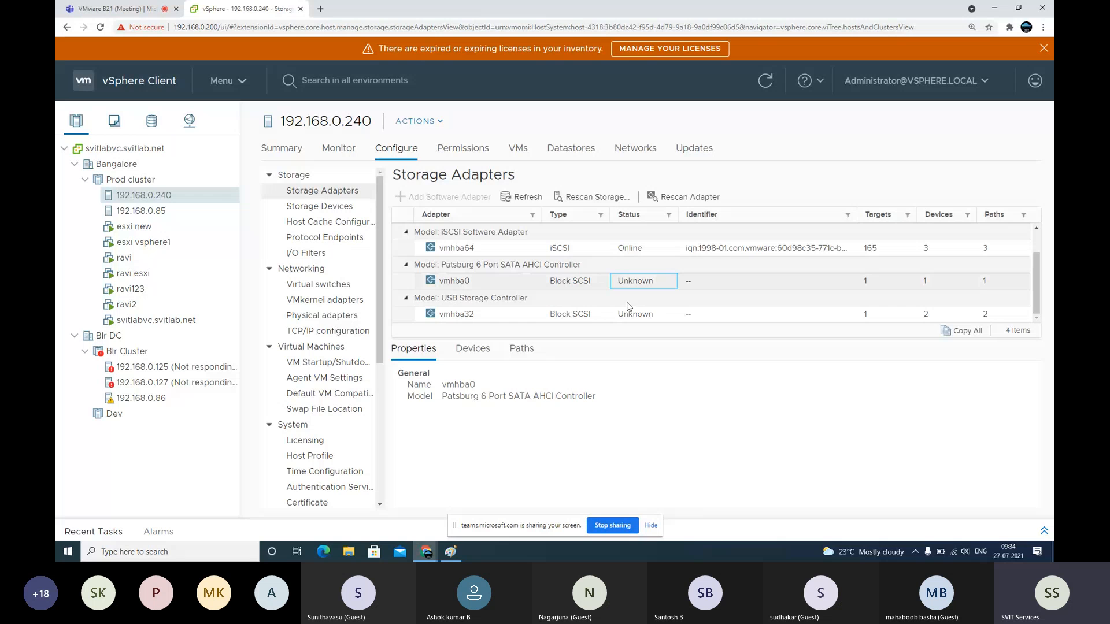
left_click(629, 313)
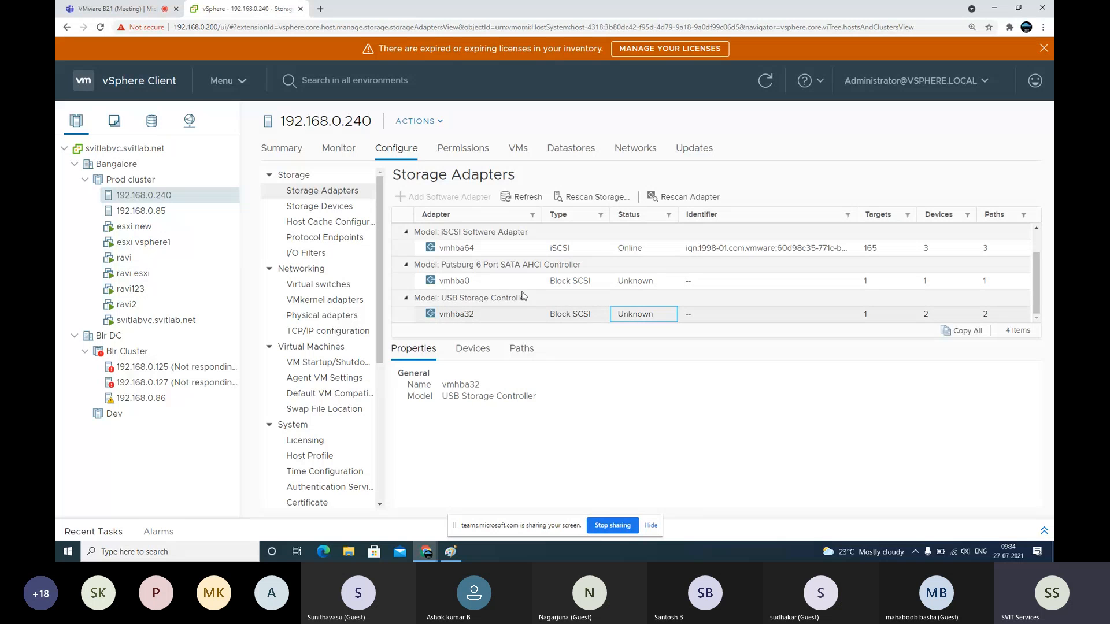
scroll(664, 280, "up", 1)
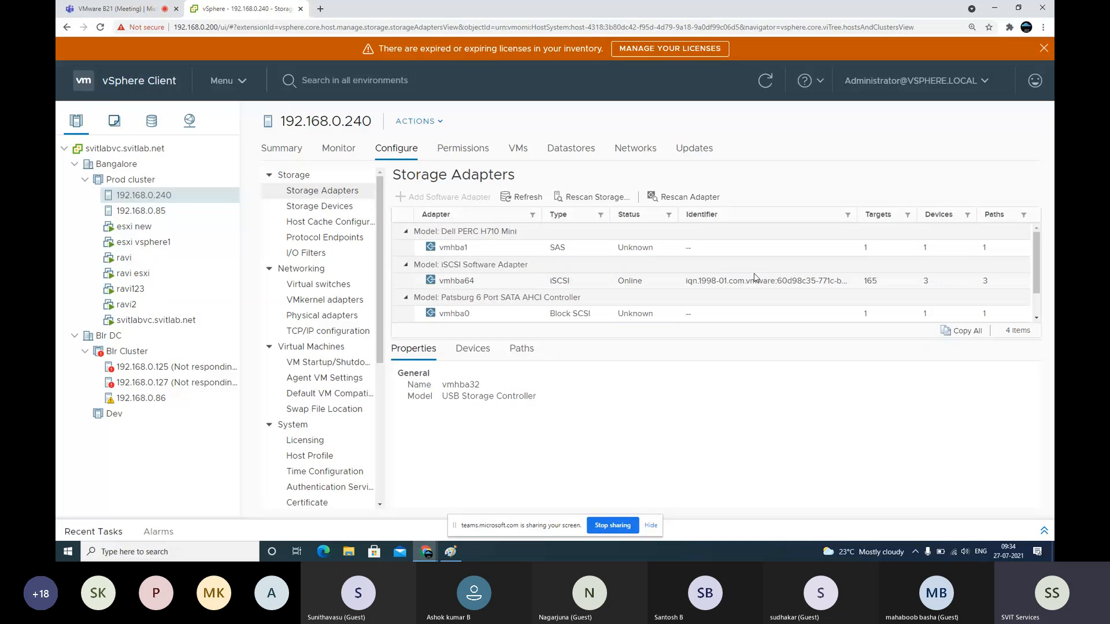
left_click(734, 282)
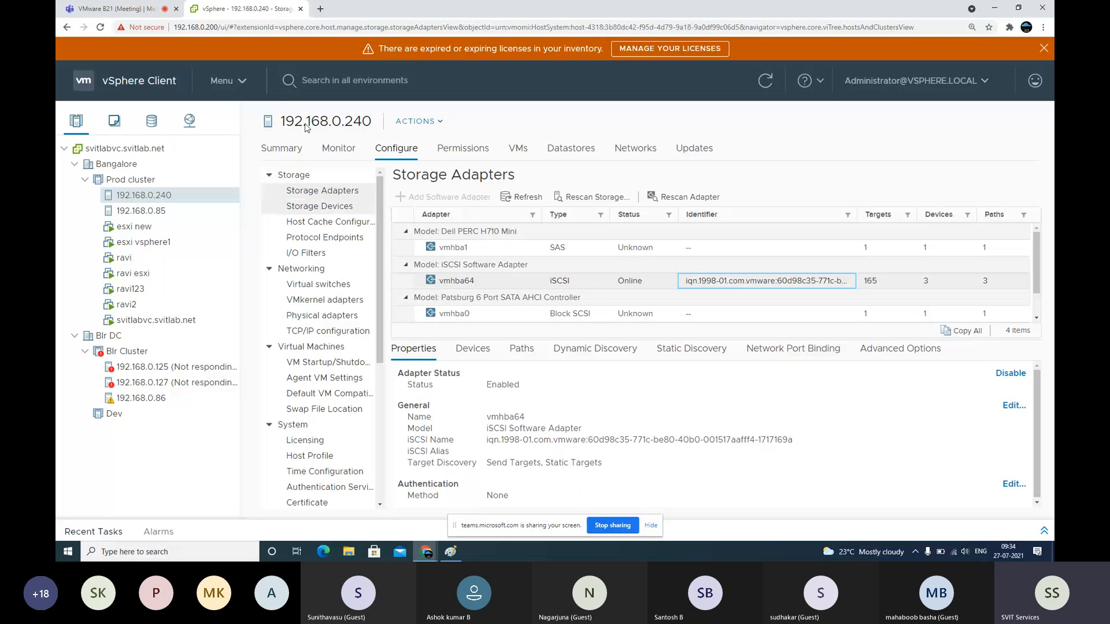
Search Google for "WWN address" in a new browser tab.
left_click(320, 9)
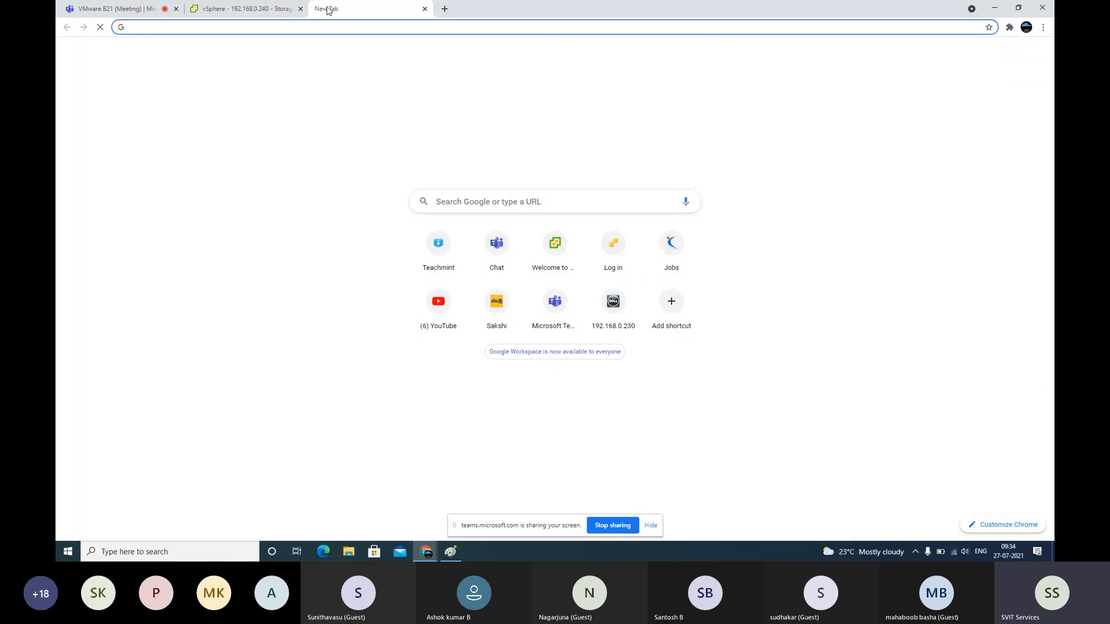
type("WWN ")
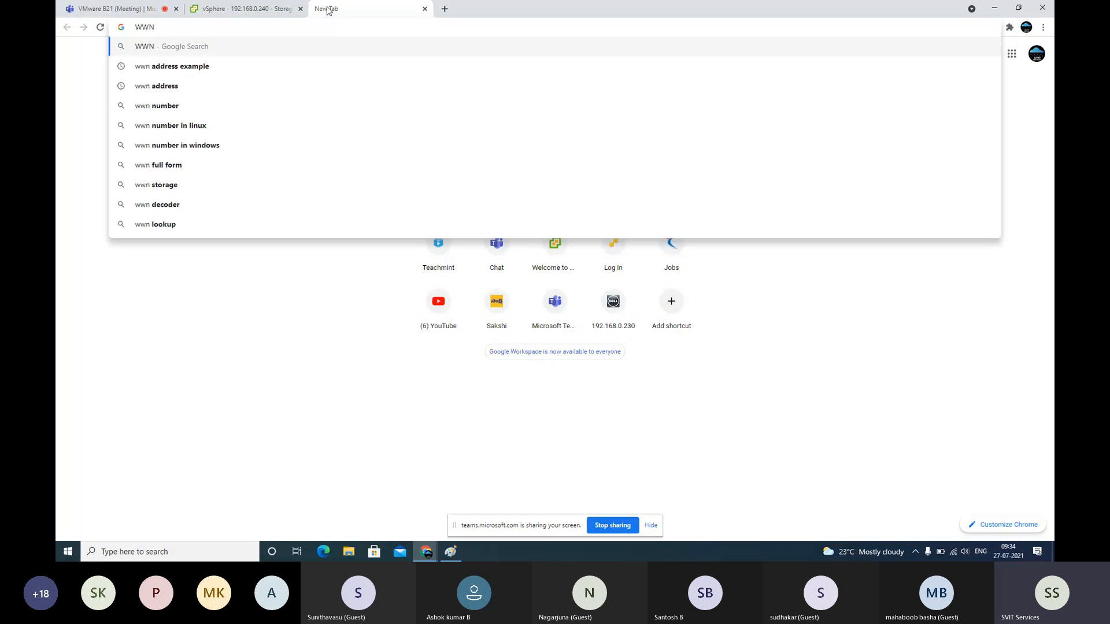
type("fo")
key("BackSpace")
key("BackSpace")
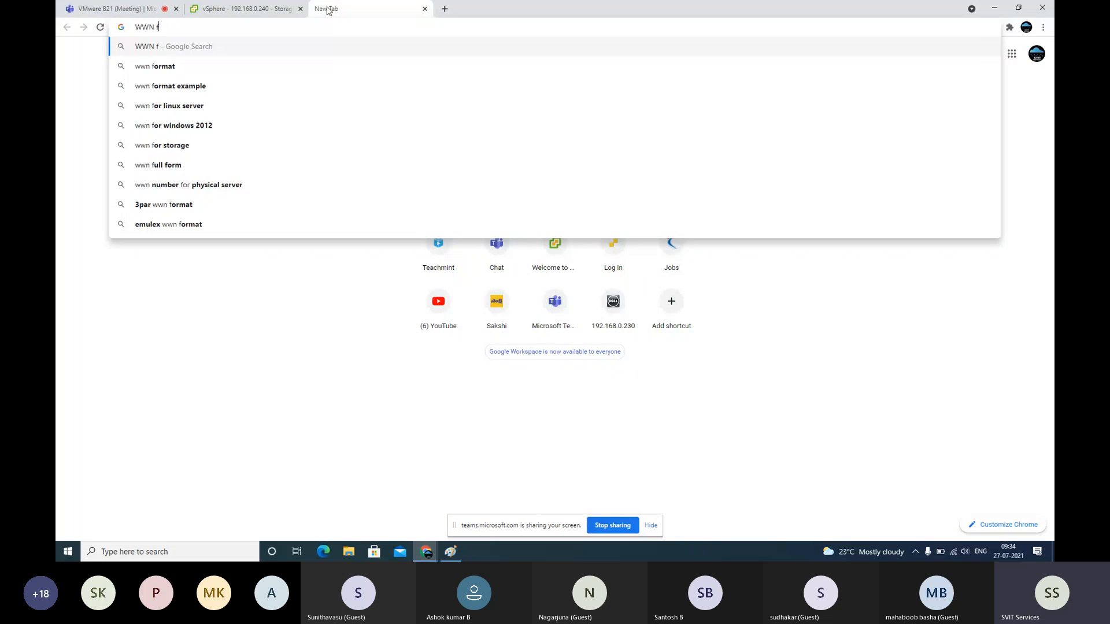
key("BackSpace")
type("address")
key("Return")
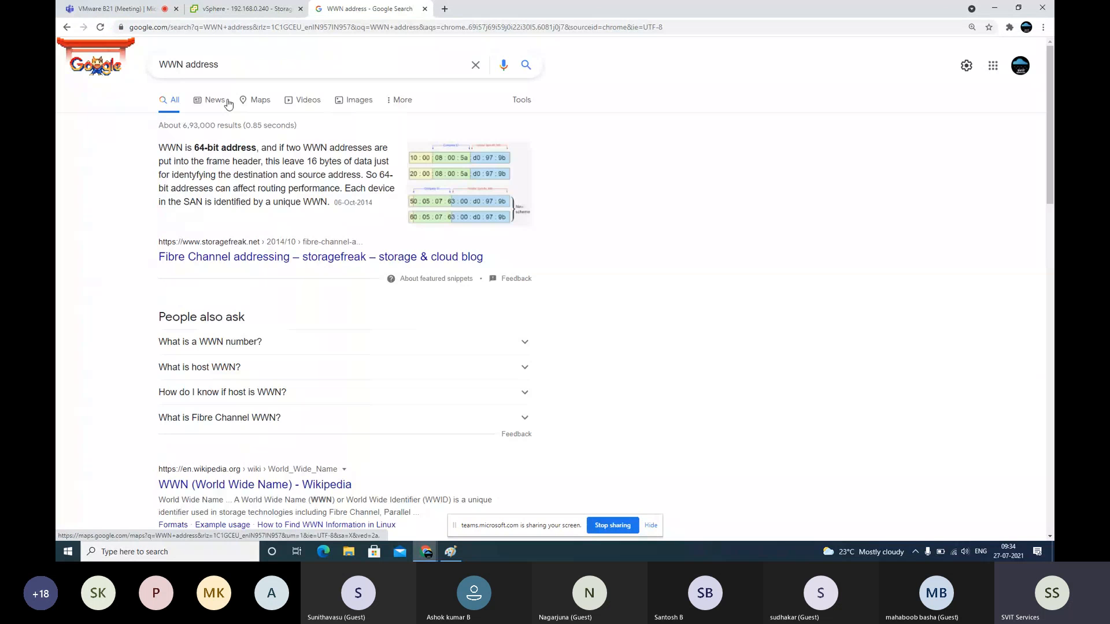
Browse the image results, open the video "VMware Basics - How to find WWN for iSCSI Storage", and return to the results.
left_click(377, 103)
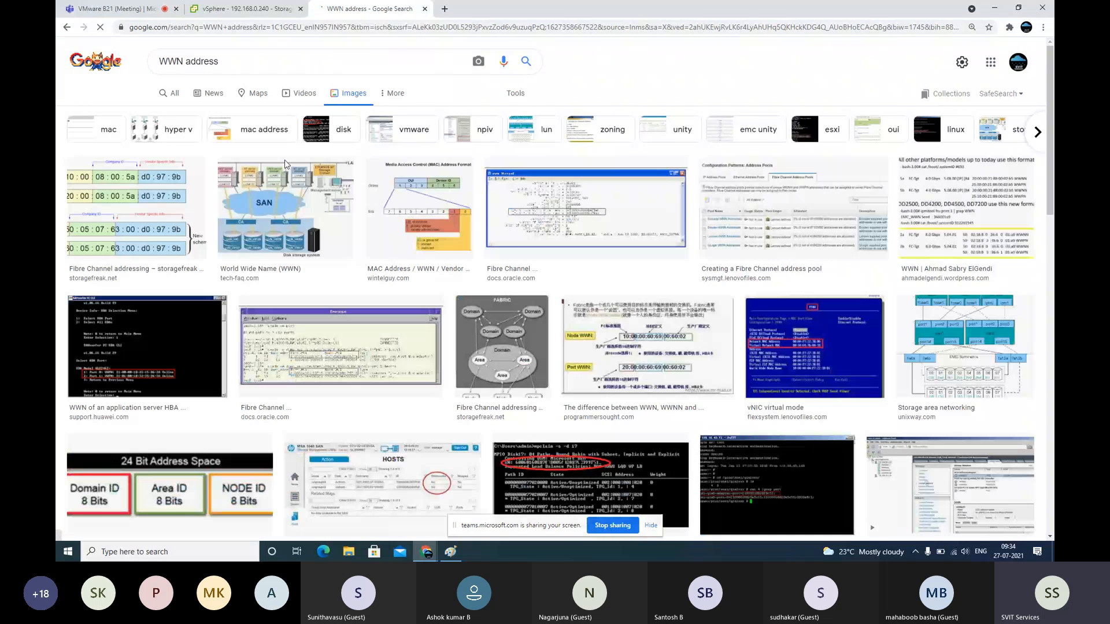
scroll(426, 296, "down", 3)
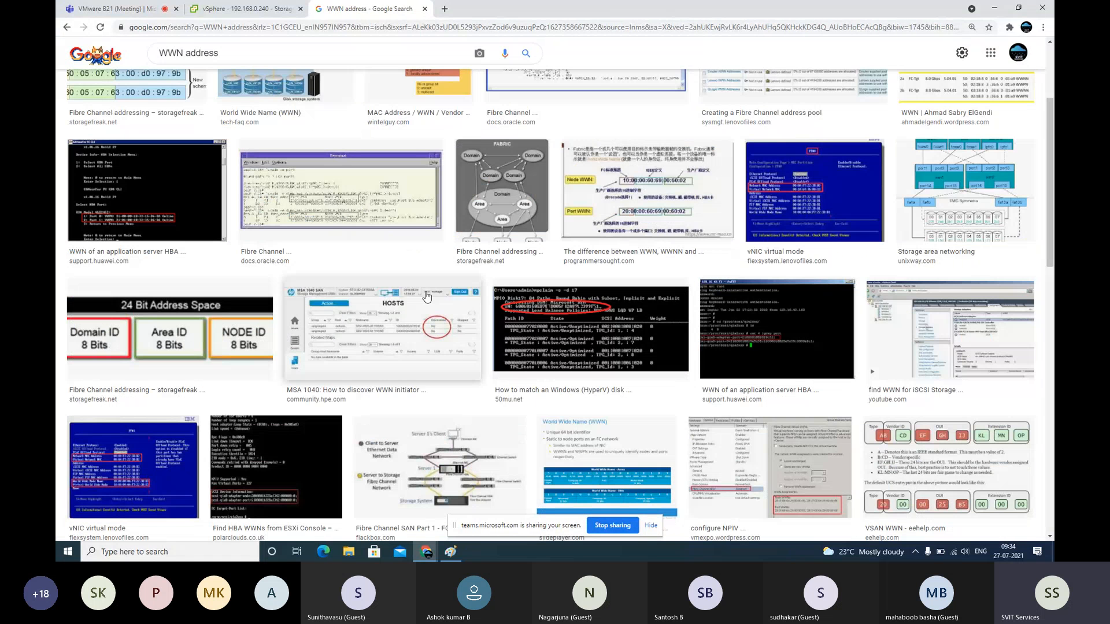
scroll(426, 296, "down", 2)
left_click(948, 226)
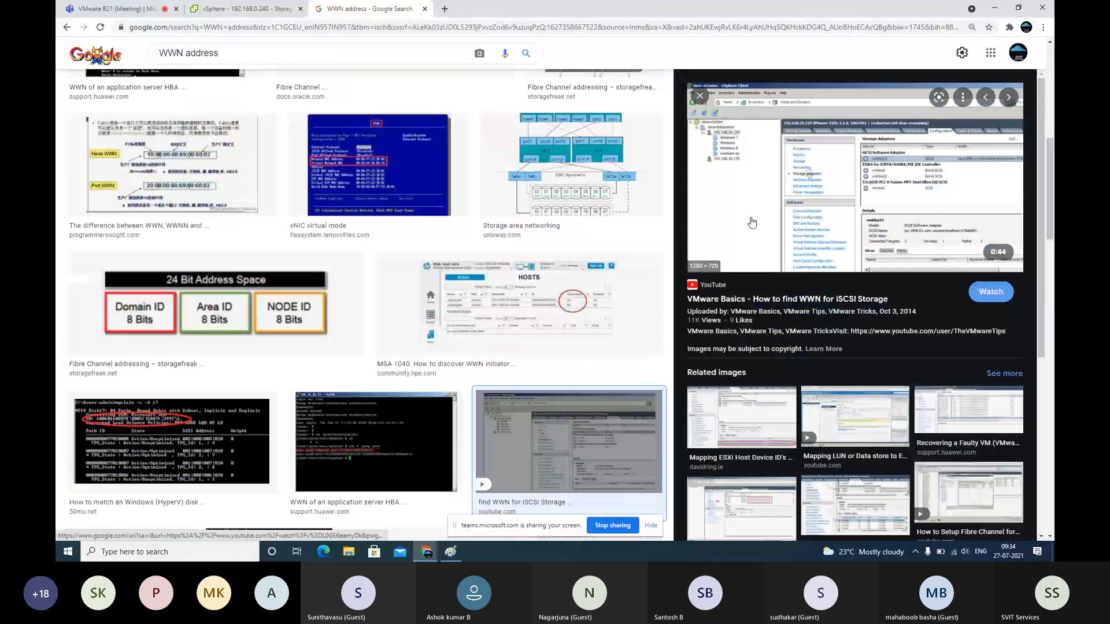
left_click(751, 222)
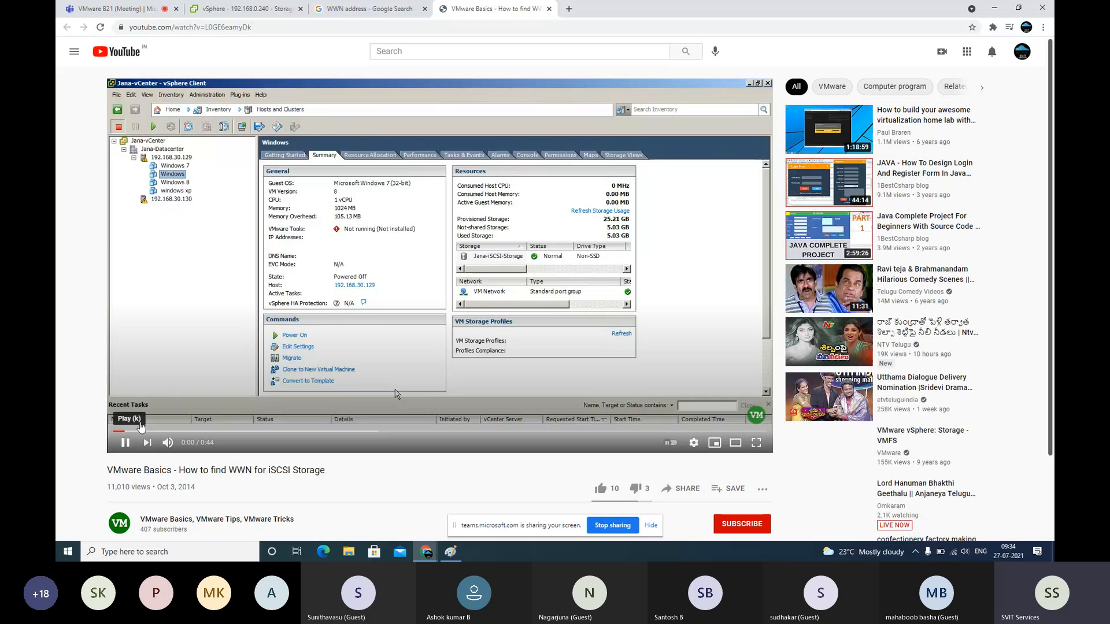
left_click(393, 8)
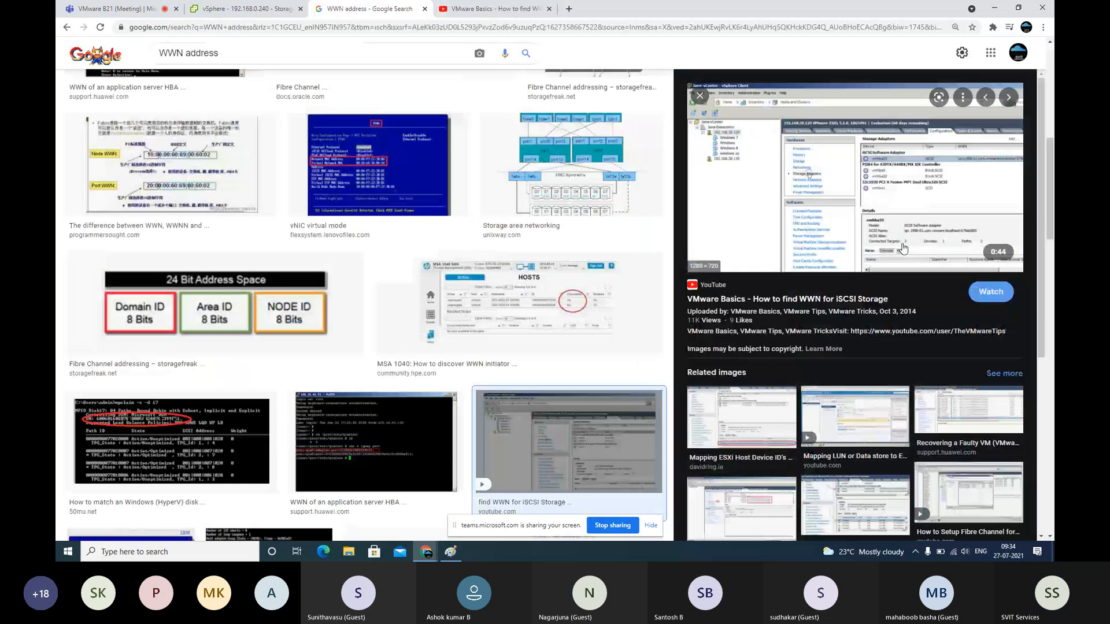
Enlarge the video's preview image to examine its storage adapter list and the vmhba33 details.
scroll(941, 209, "up", 7)
scroll(941, 209, "up", 2)
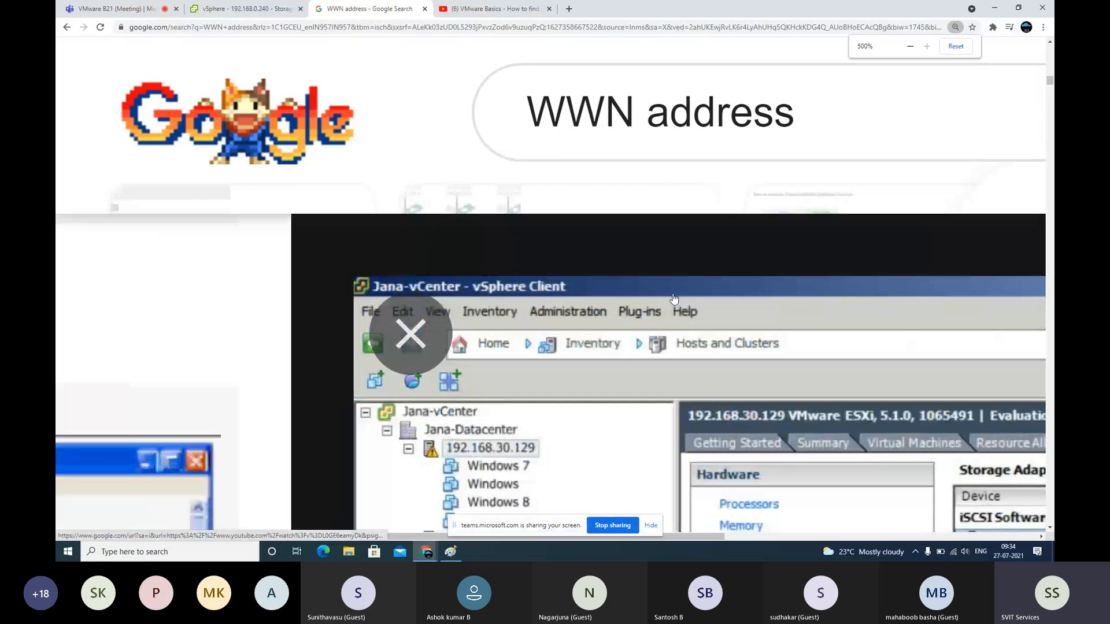
left_click_drag(432, 536, 654, 537)
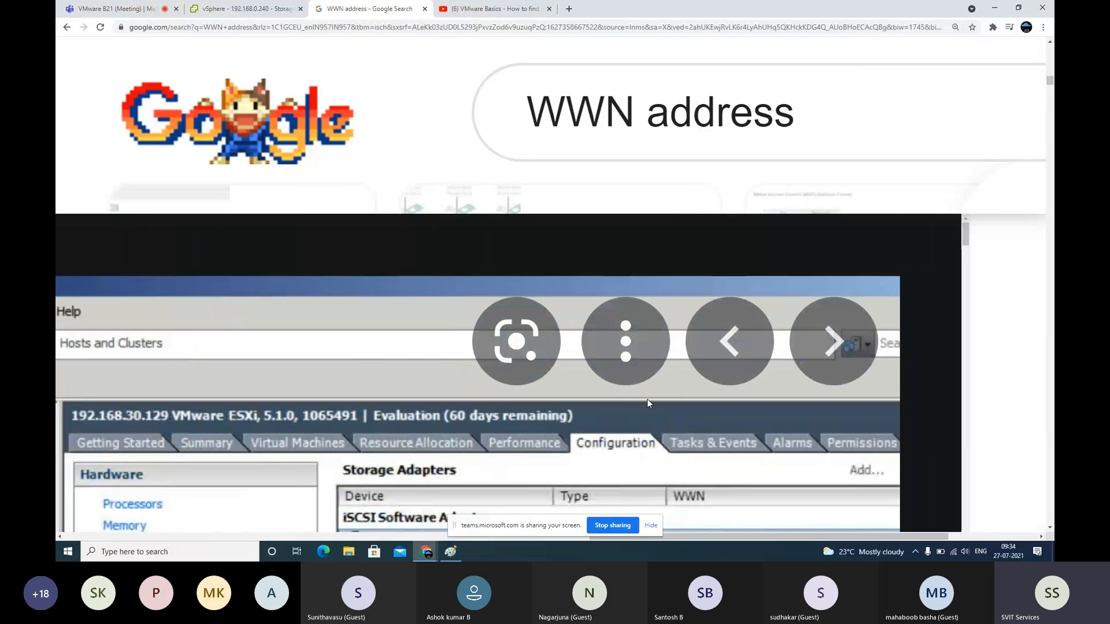
scroll(647, 399, "down", 3)
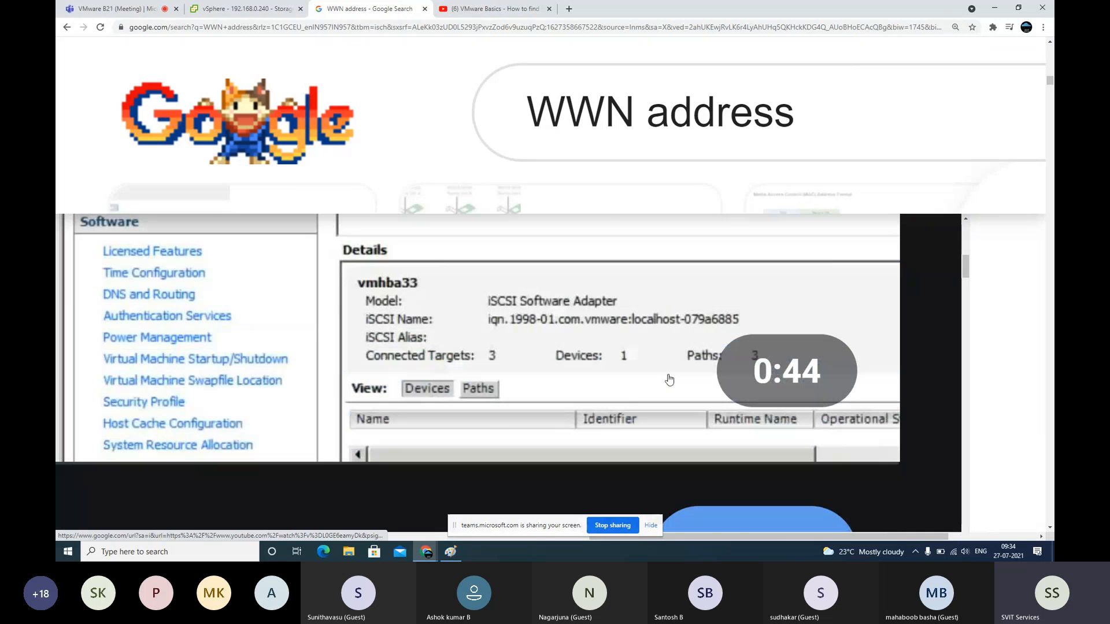
scroll(396, 363, "down", 8)
Open the DavidRing.ie article on mapping ESXi host device IDs, close the YouTube tab, and examine the Fibre Channel adapters' WWNs.
left_click(805, 318)
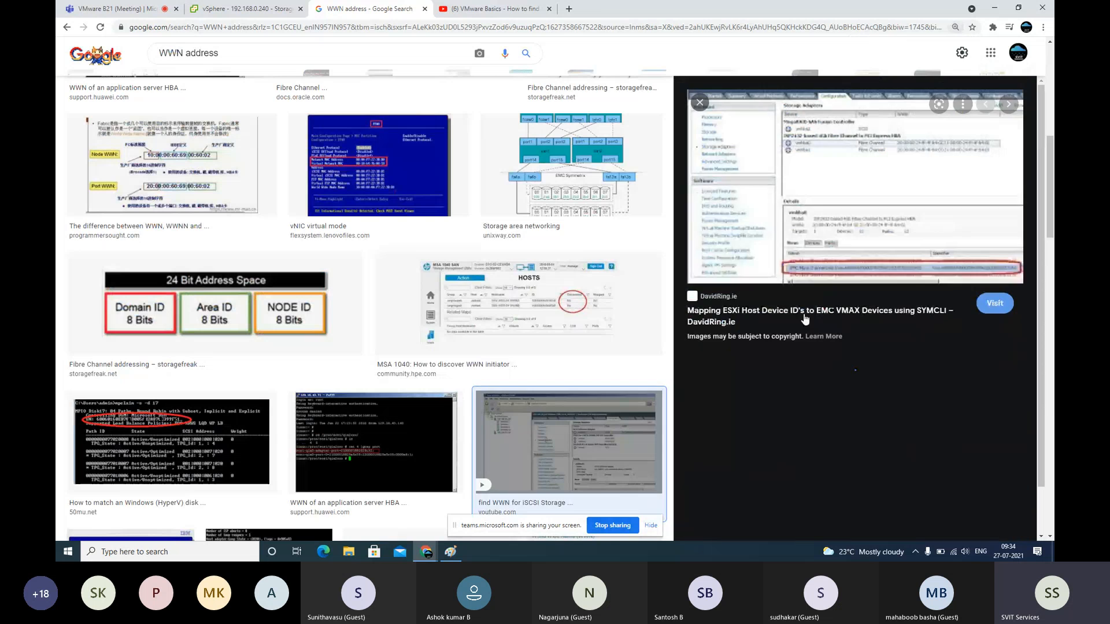
left_click(862, 176)
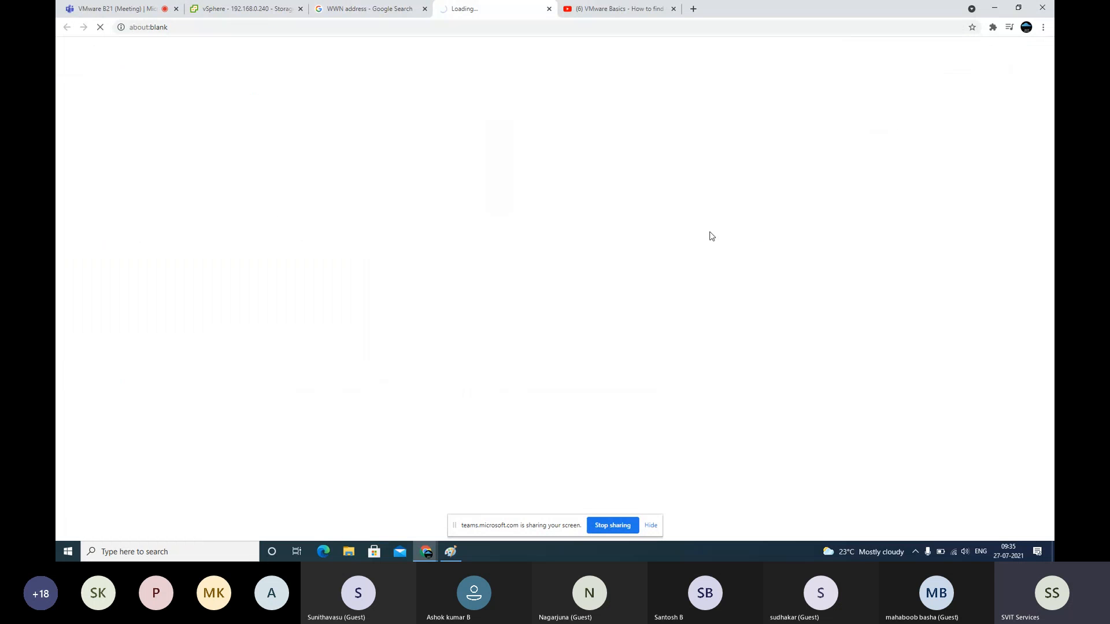
left_click(672, 8)
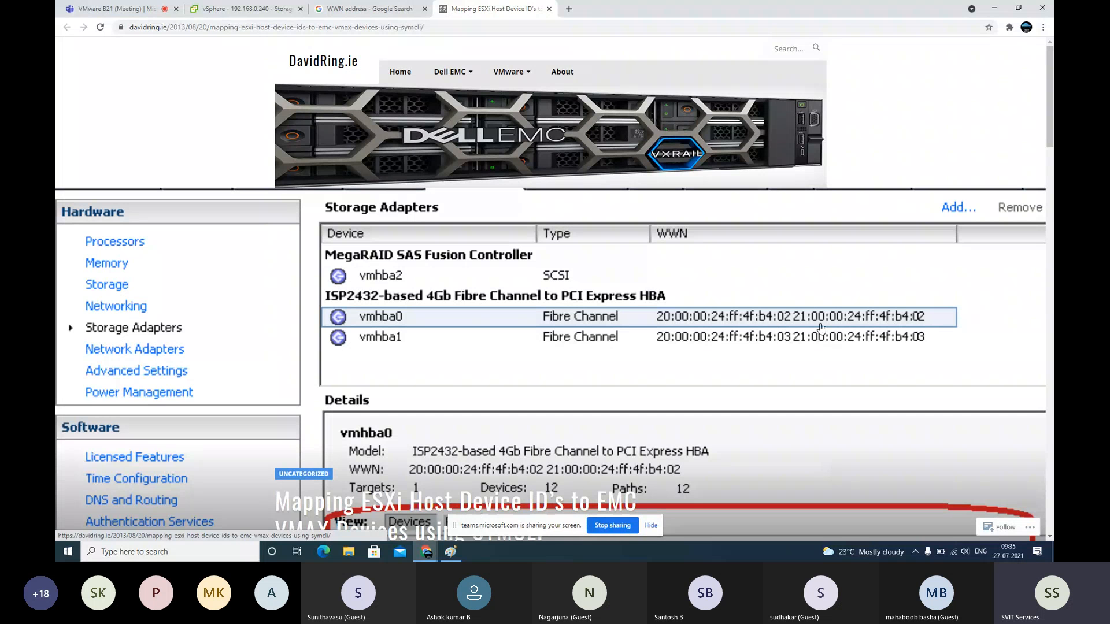
scroll(821, 328, "down", 2)
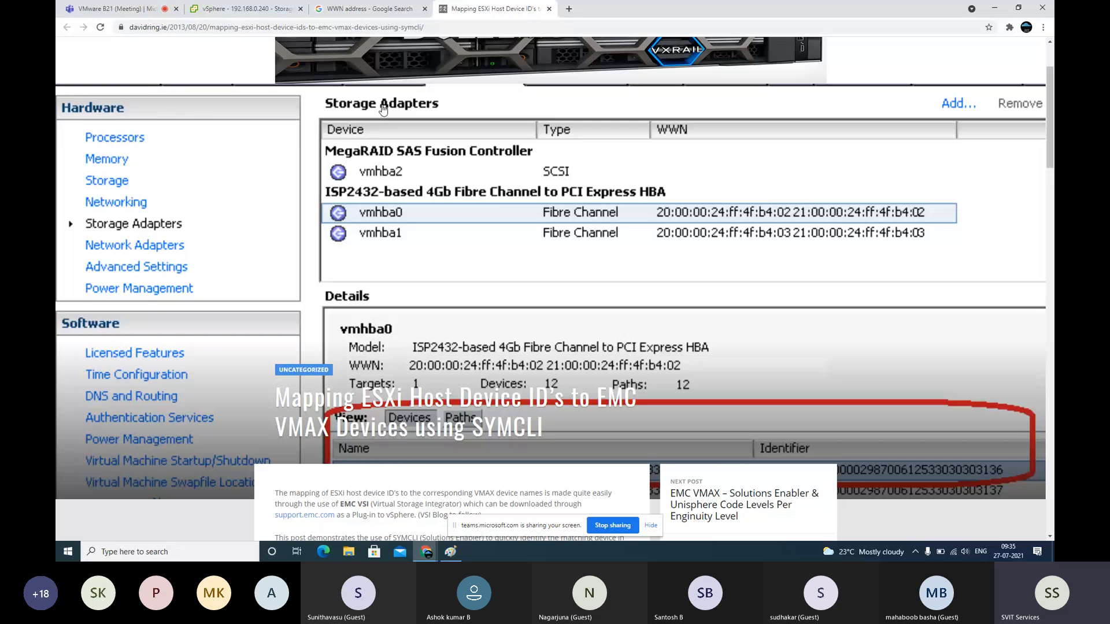
Return to the vSphere Client and view the identifier of the iSCSI adapter vmhba64 again.
left_click(246, 9)
right_click(753, 284)
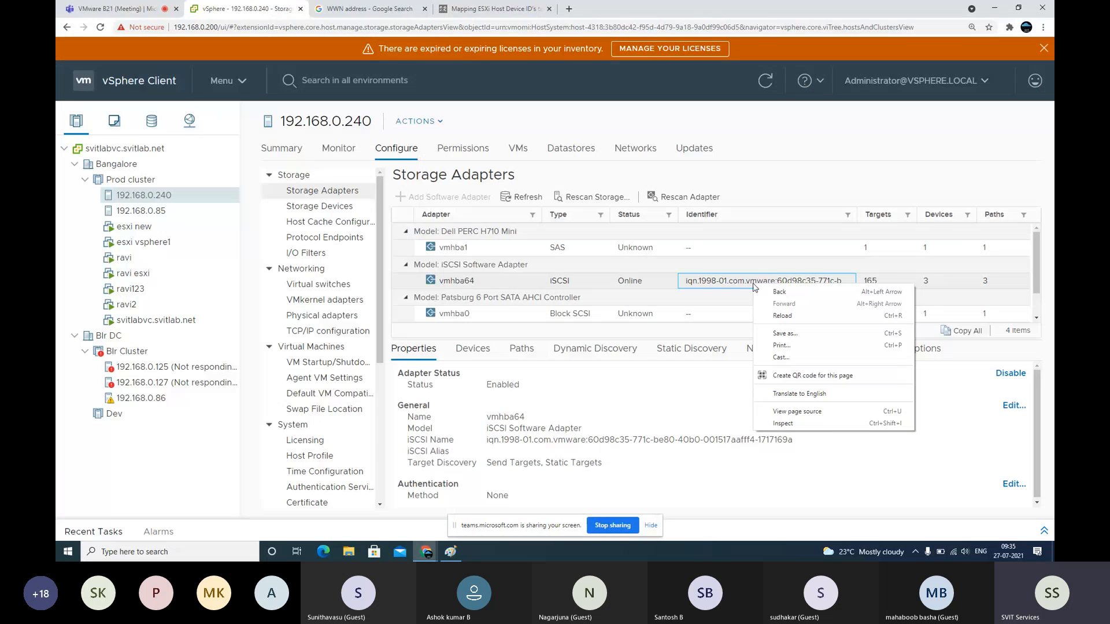
left_click(687, 281)
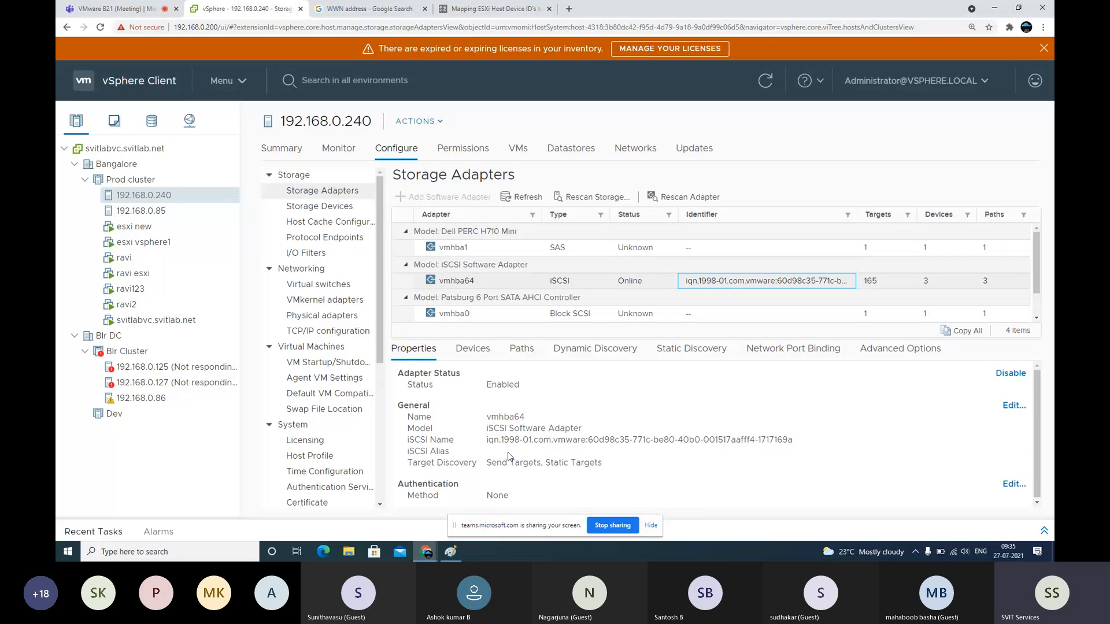
Copy the iSCSI name of vmhba64 from its properties and paste it into a new Notepad document.
left_click_drag(487, 439, 793, 440)
right_click(729, 449)
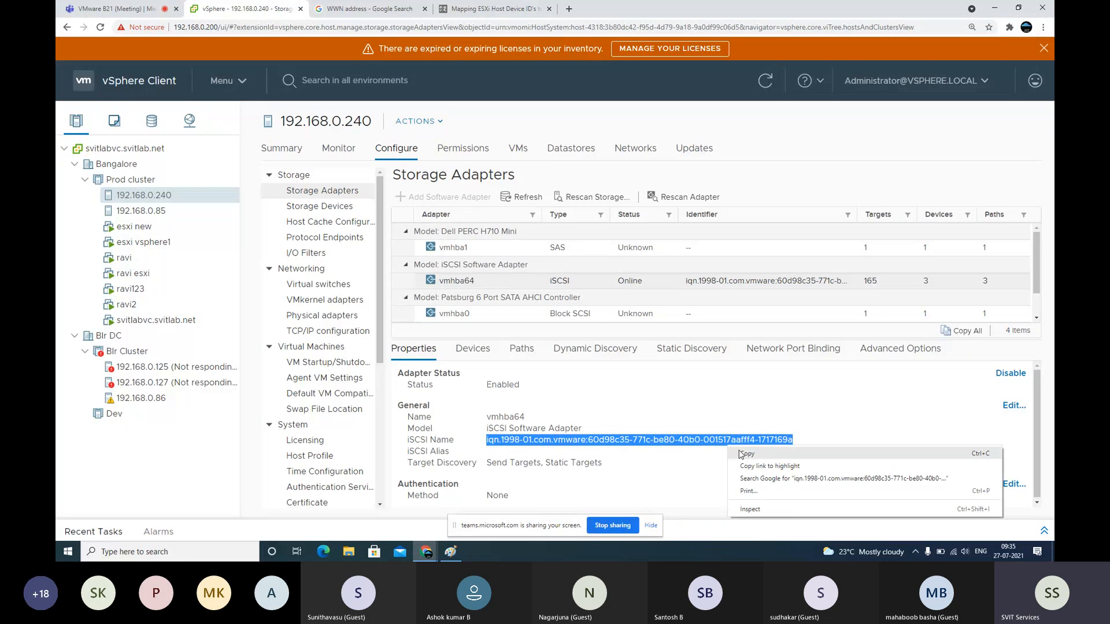
left_click(744, 454)
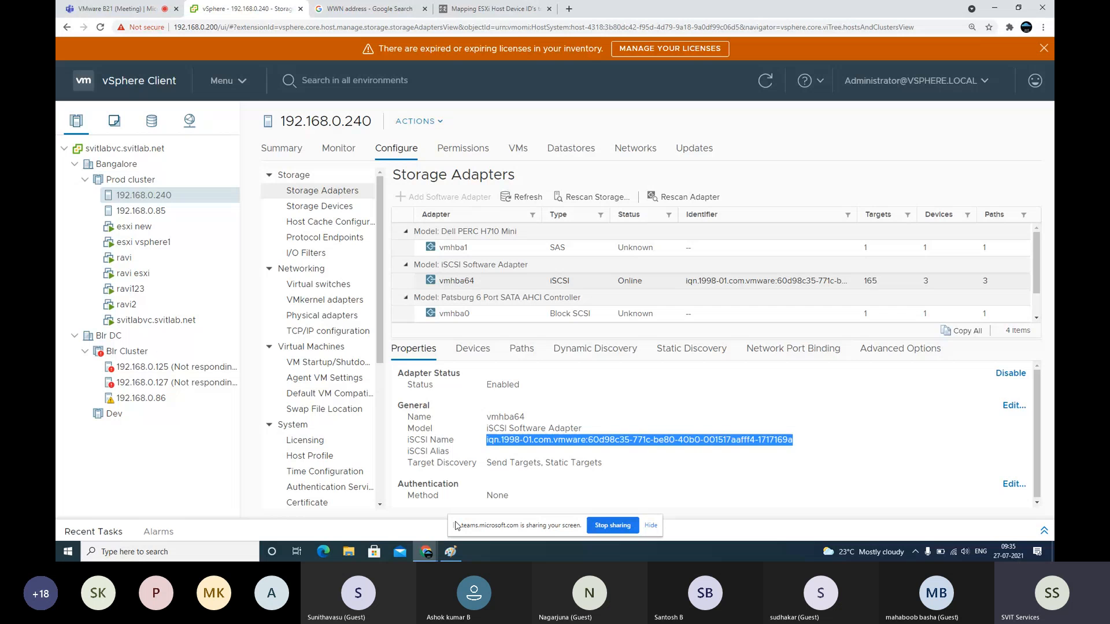
key("super+r")
key("Return")
key("ctrl+v")
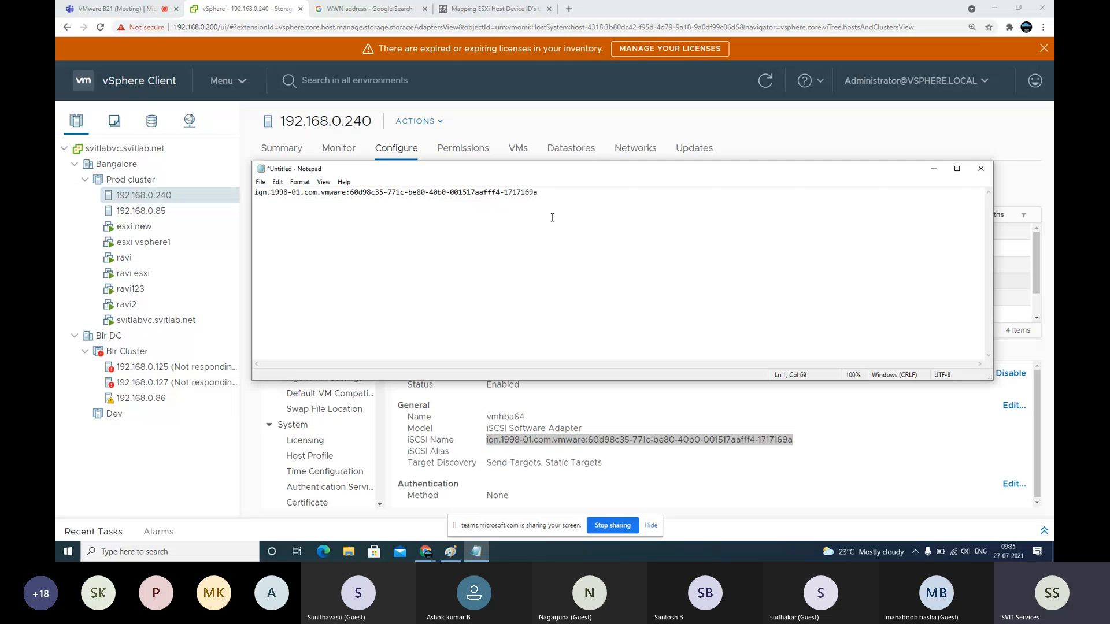
Return to the vSphere Client and examine the iSCSI adapter vmhba64 in the storage adapter list.
key("alt+Tab")
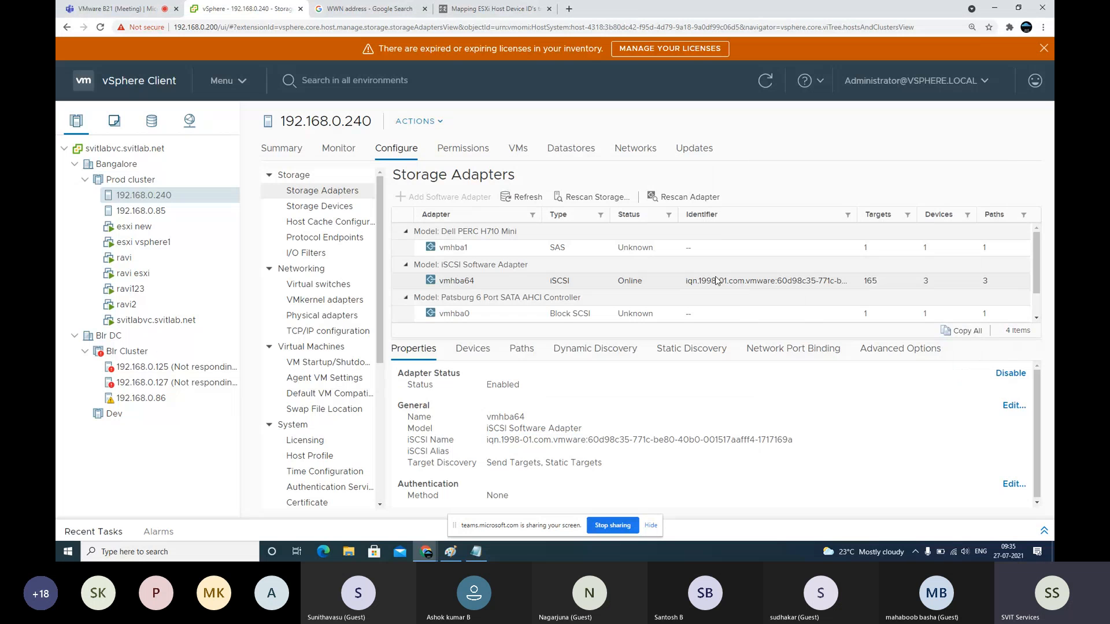
left_click(617, 279)
left_click(477, 554)
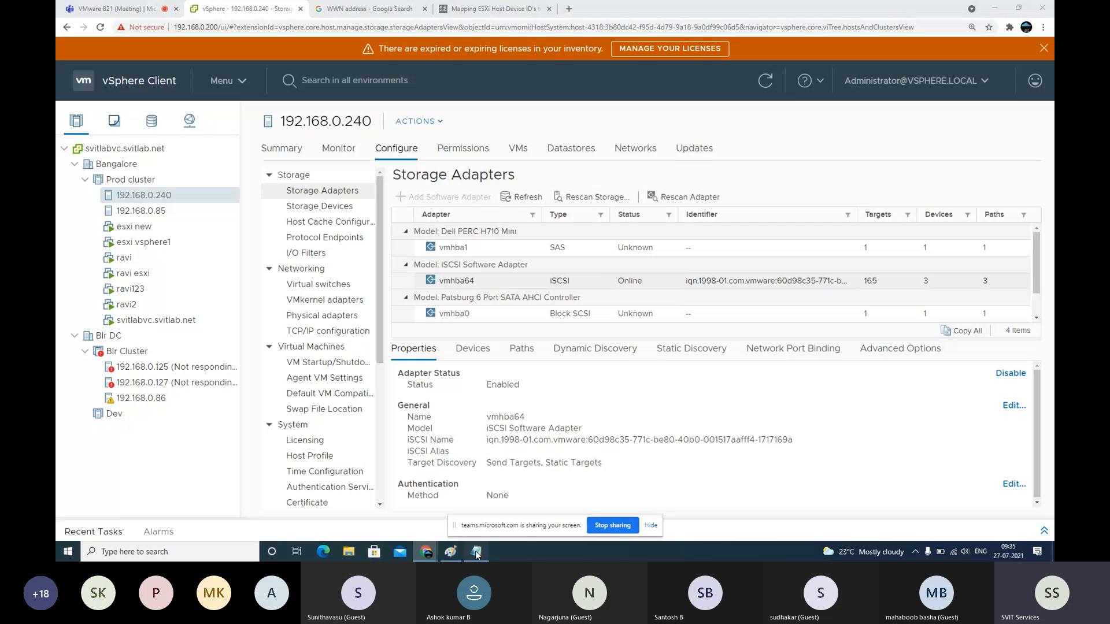
left_click(790, 407)
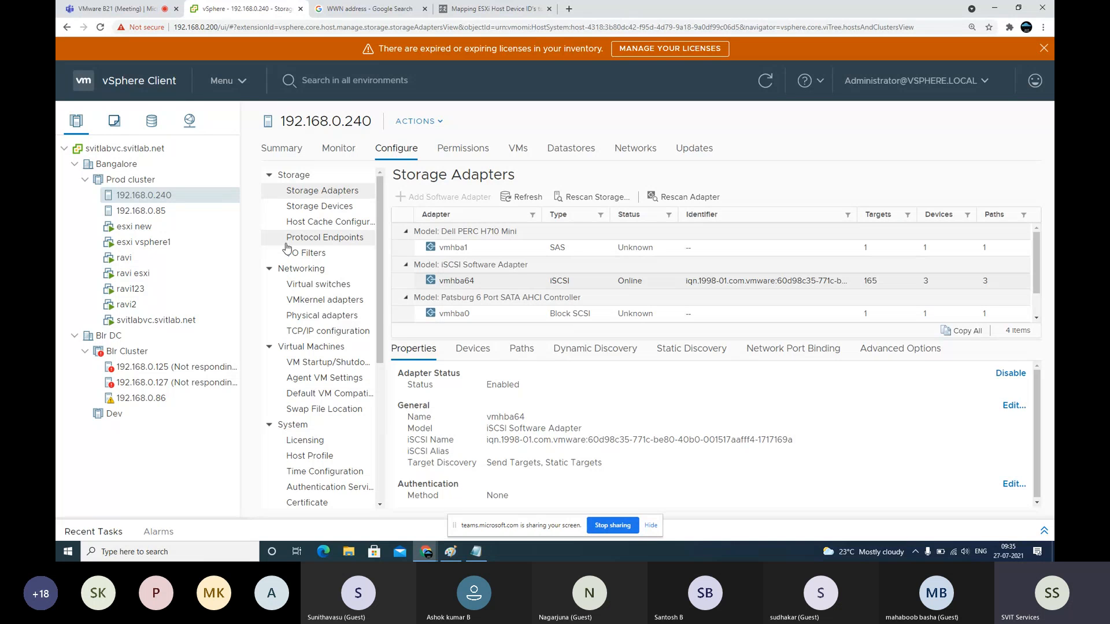
Switch to the FC drawing in Paint and point out the line "2: SAN : Create a LUN, Zoning and Masking".
left_click(452, 554)
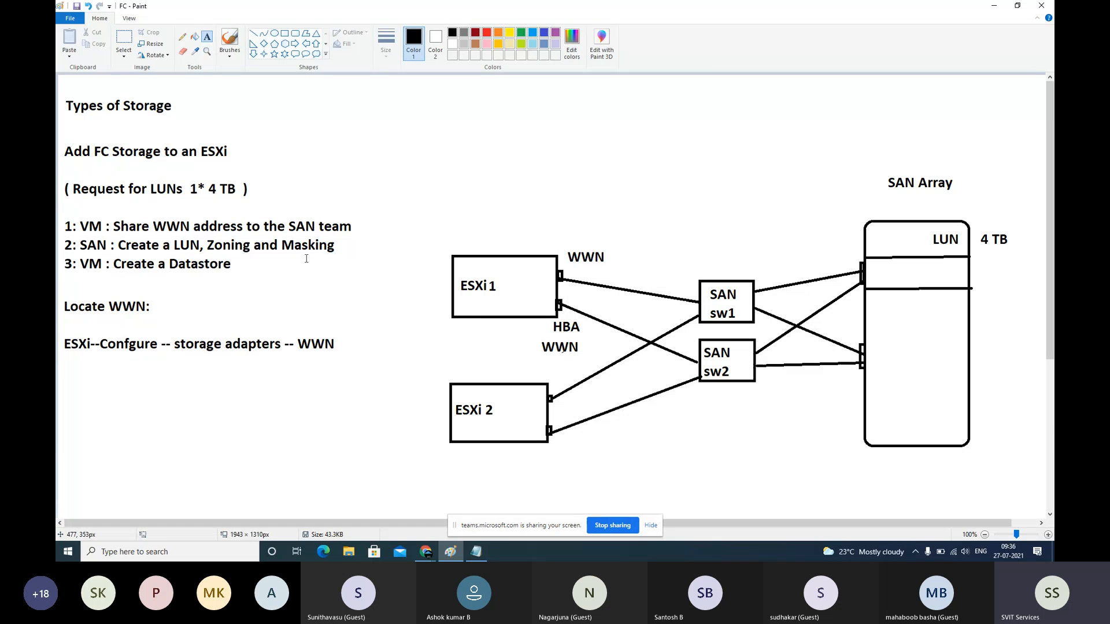
left_click_drag(343, 251, 58, 236)
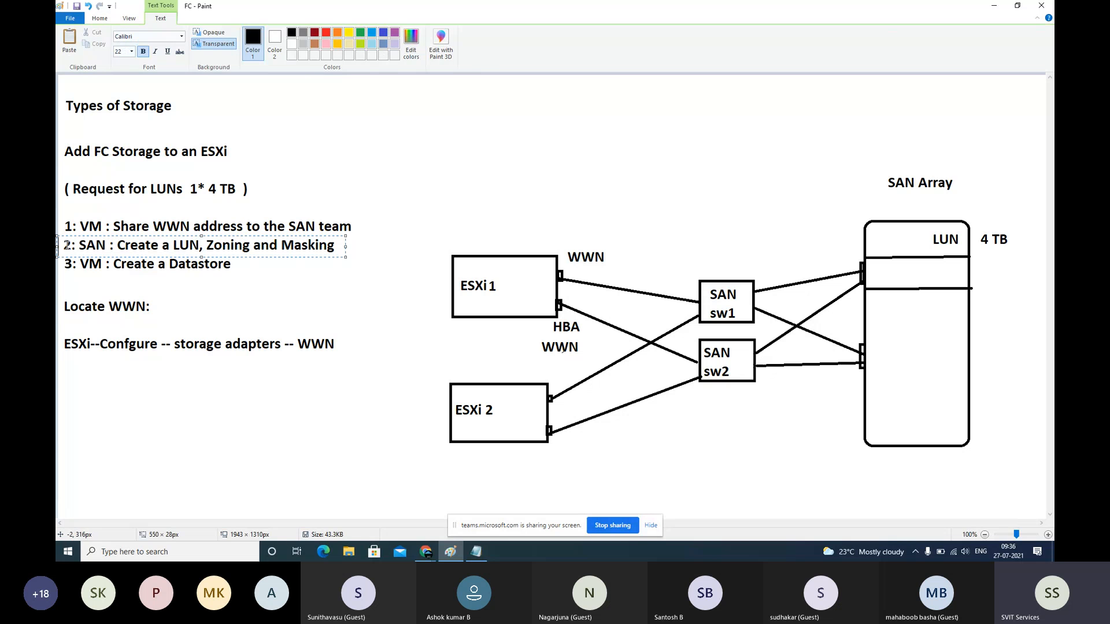
left_click(872, 279)
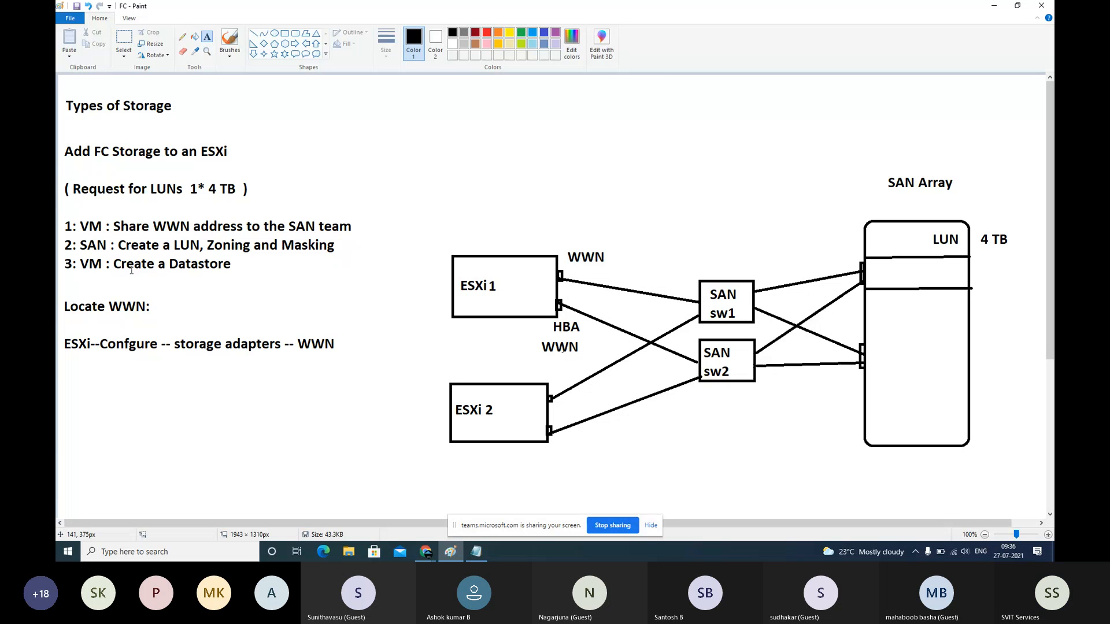
Switch to the vSphere Client and rescan storage on host 192.168.0.240 for new storage devices and new VMFS volumes.
mouse_move(425, 551)
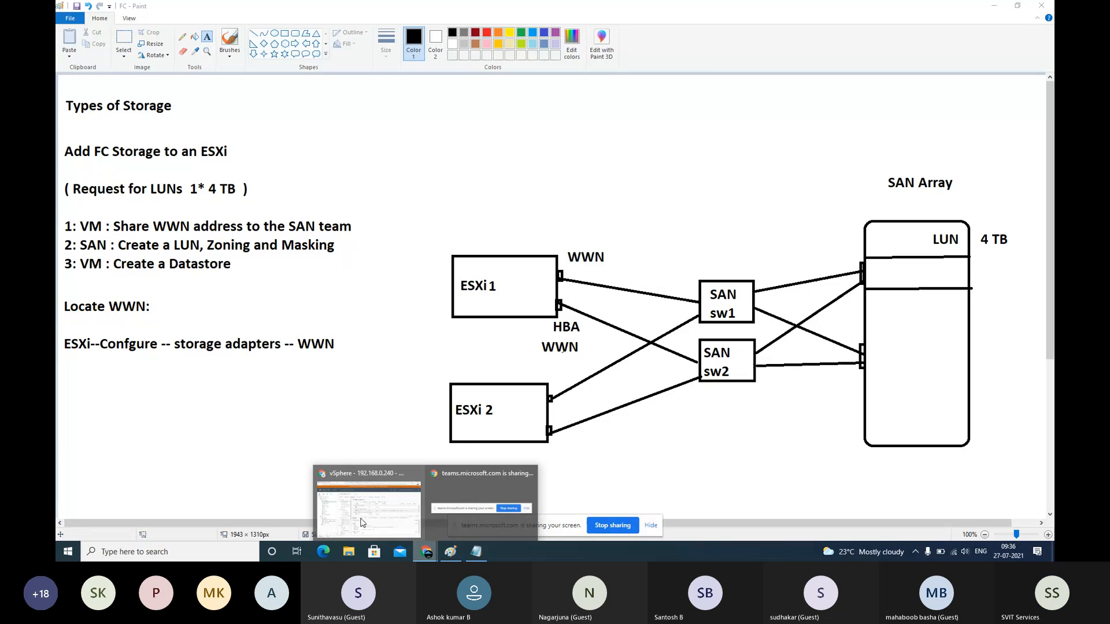
left_click(362, 522)
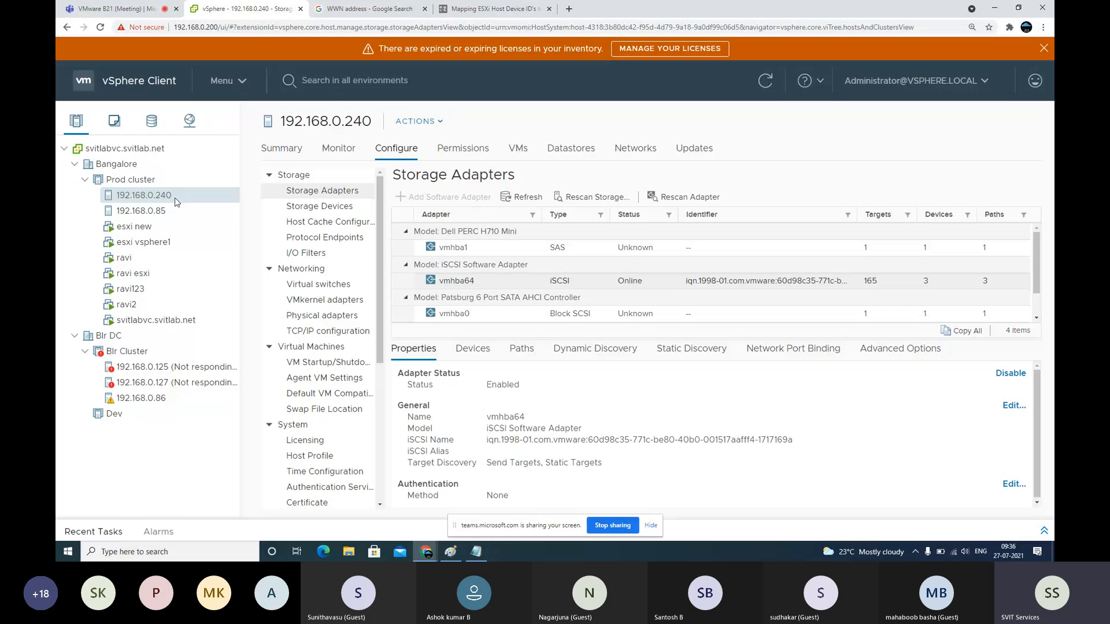
right_click(168, 195)
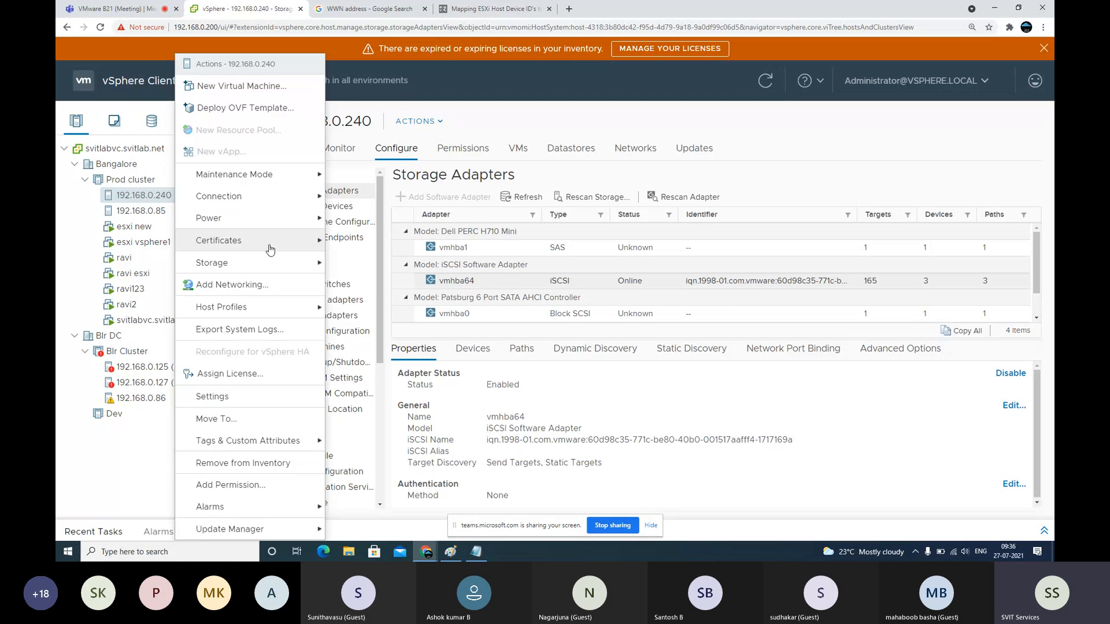
mouse_move(260, 268)
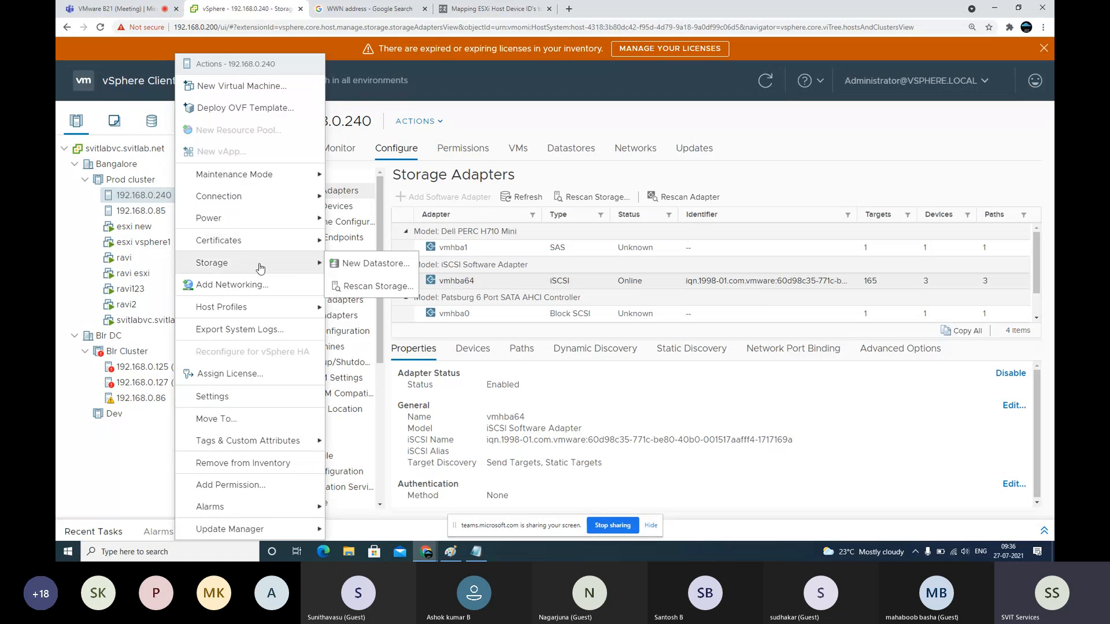
left_click(385, 287)
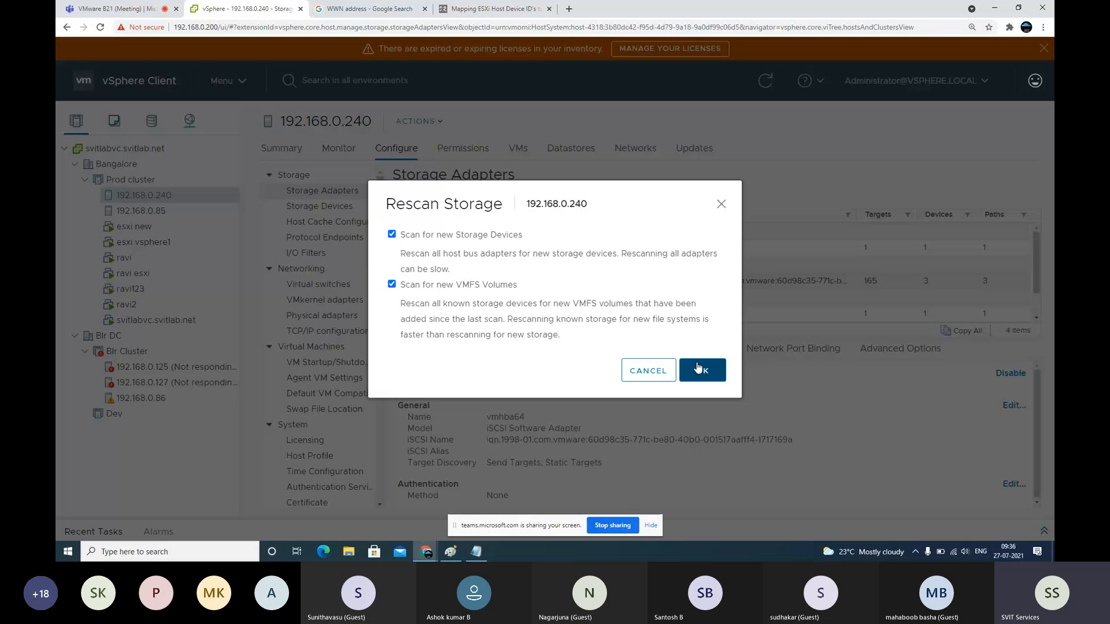
left_click(698, 368)
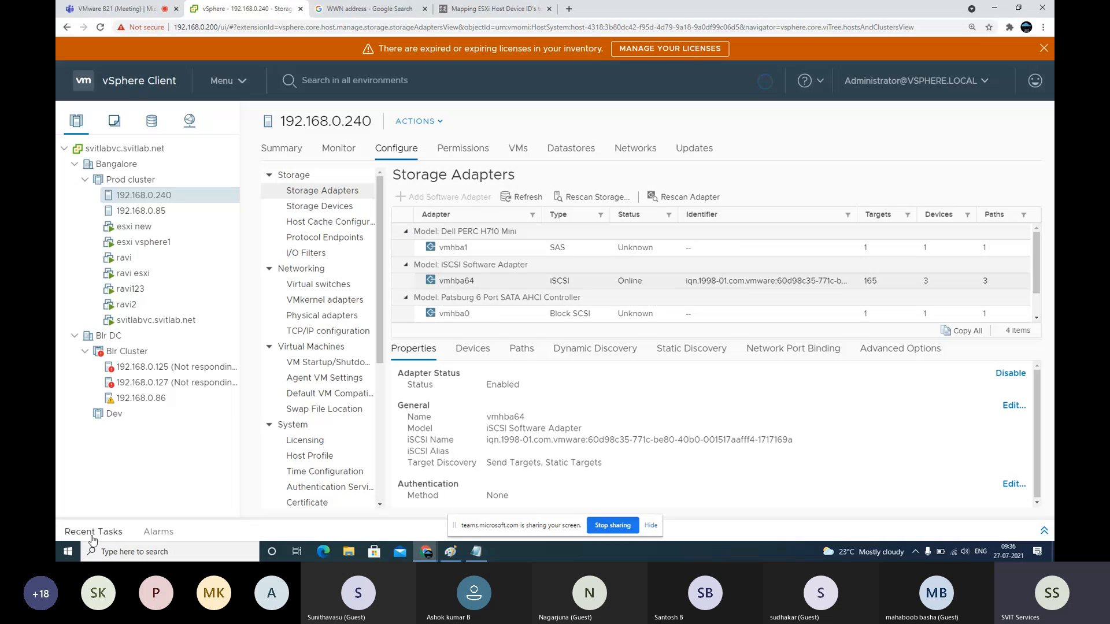
Look at the FC drawing in Paint, return to the vSphere Client, and check the Rescan all HBAs task's progress.
left_click(475, 552)
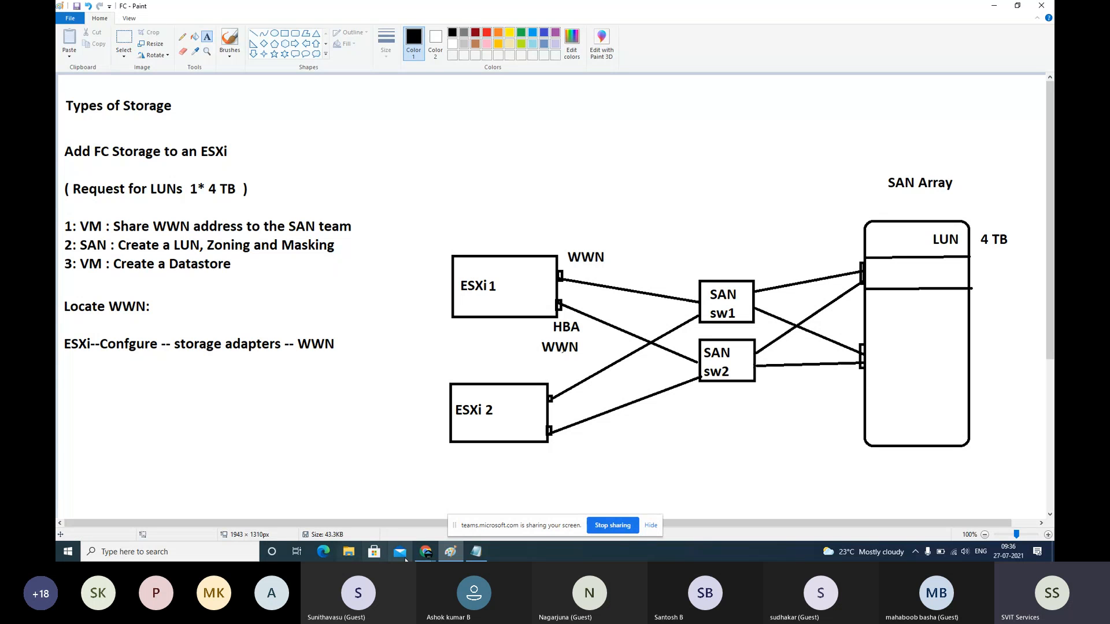
left_click(426, 551)
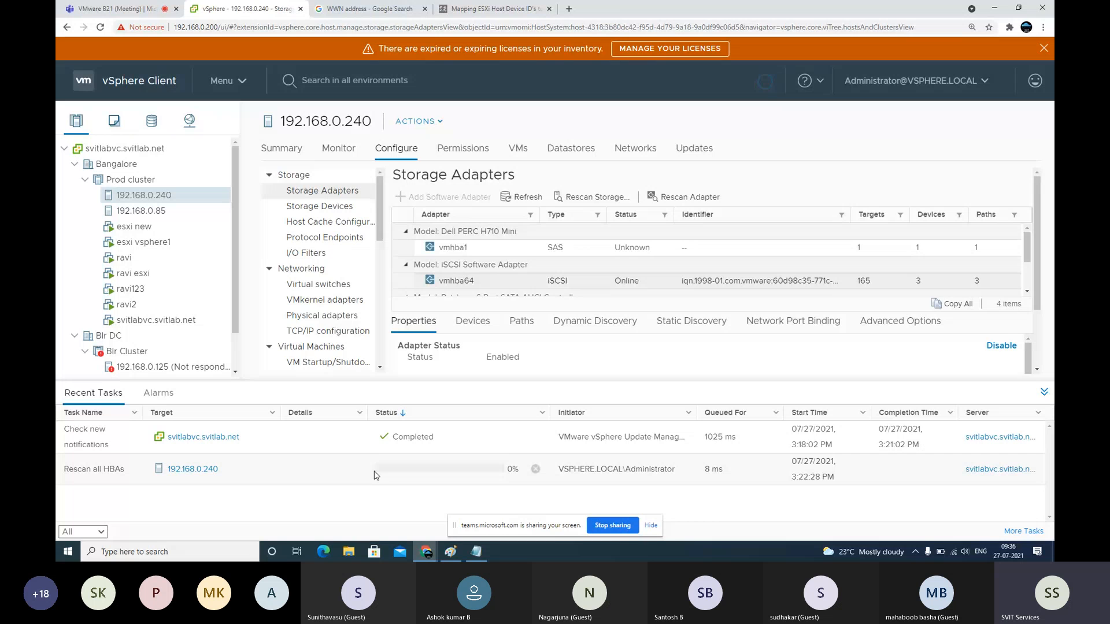
left_click(289, 477)
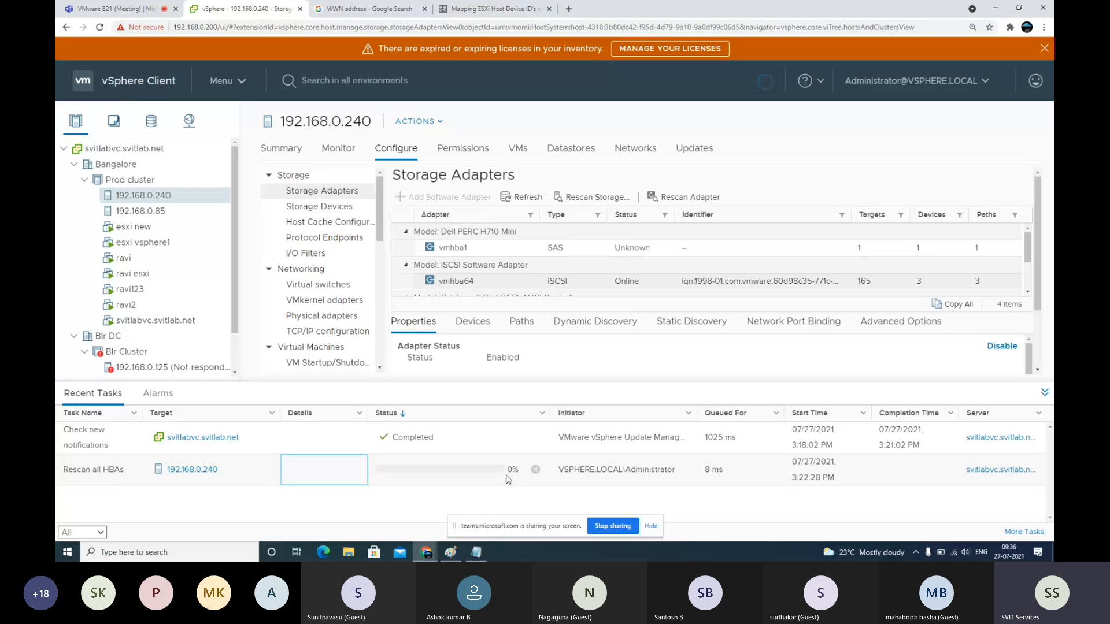
Show the Rescan Storage action of host 192.168.0.240 without running it, and check the recent tasks again.
right_click(186, 194)
mouse_move(249, 306)
mouse_move(254, 263)
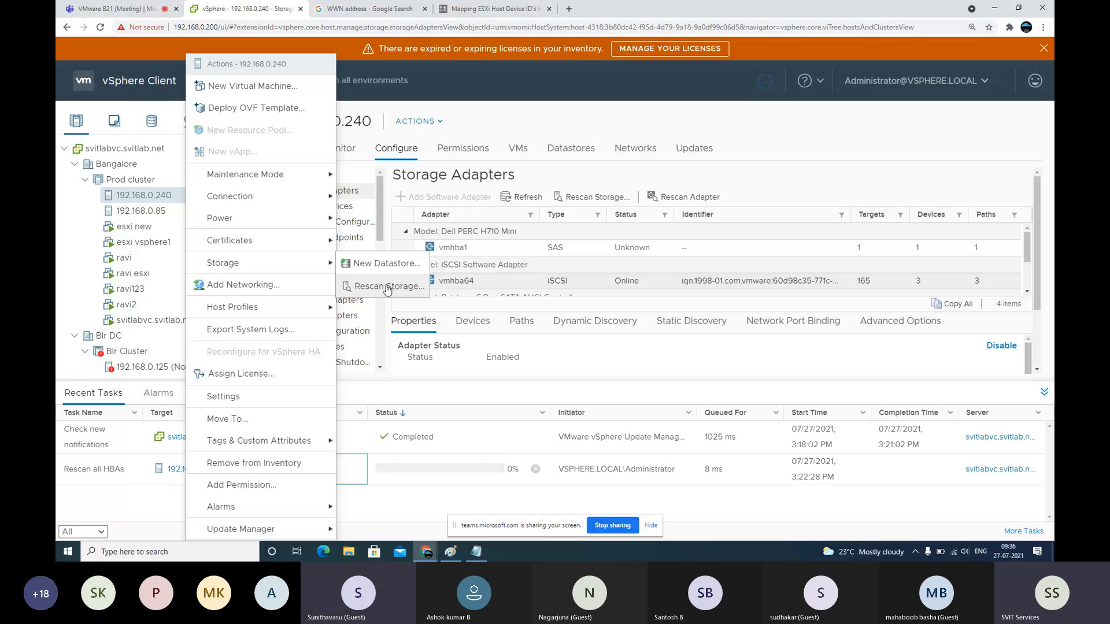
left_click(541, 394)
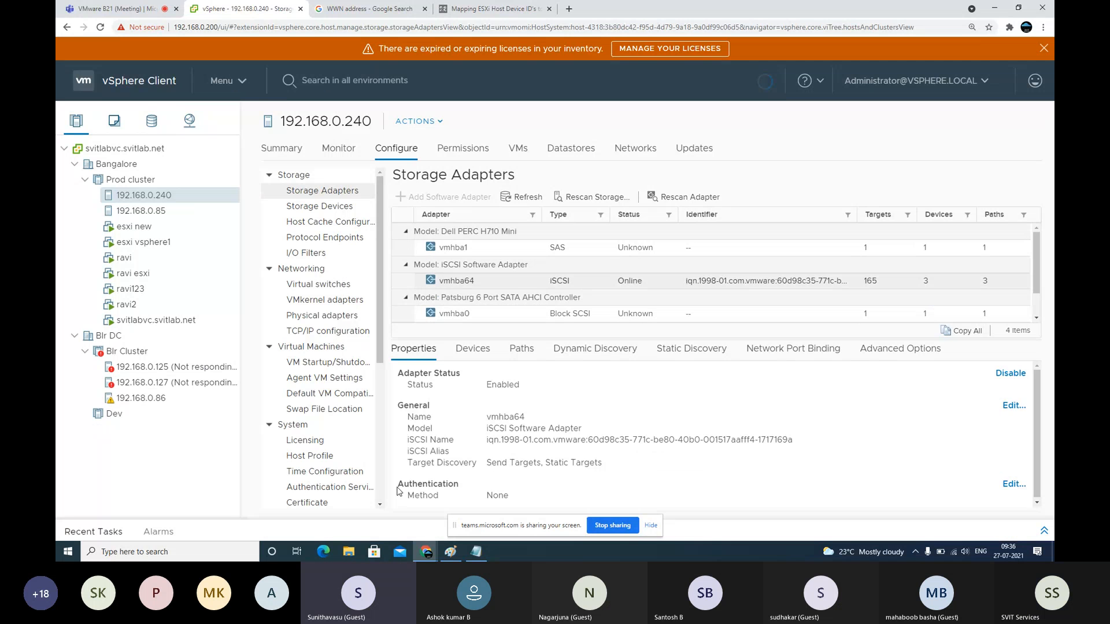
left_click(142, 531)
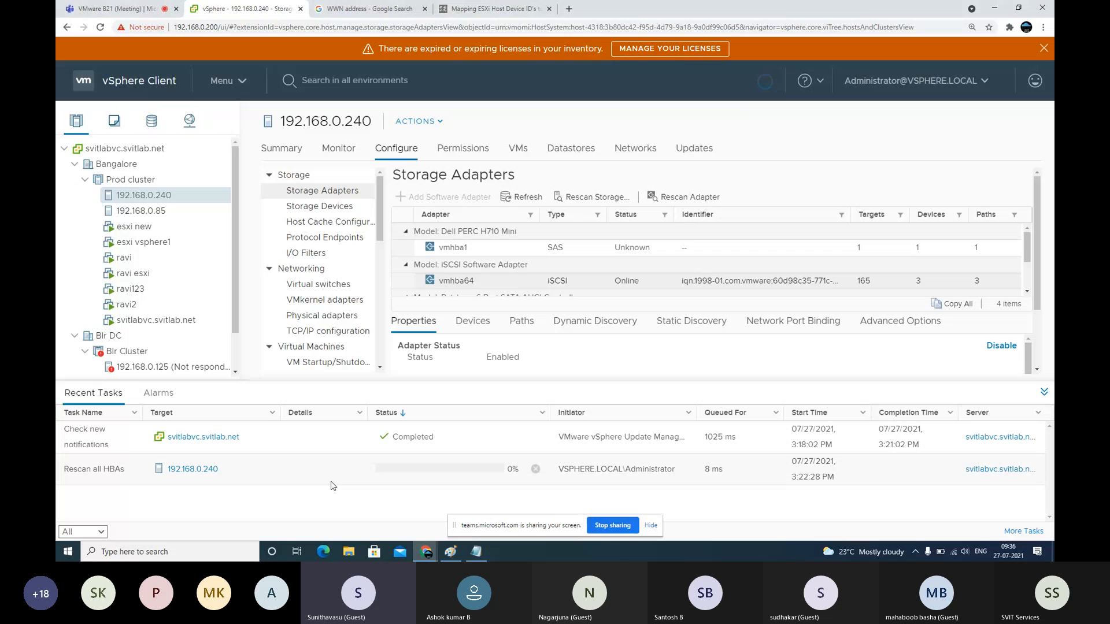
Switch to the Microsoft Teams meeting and mute all other participants.
left_click(124, 6)
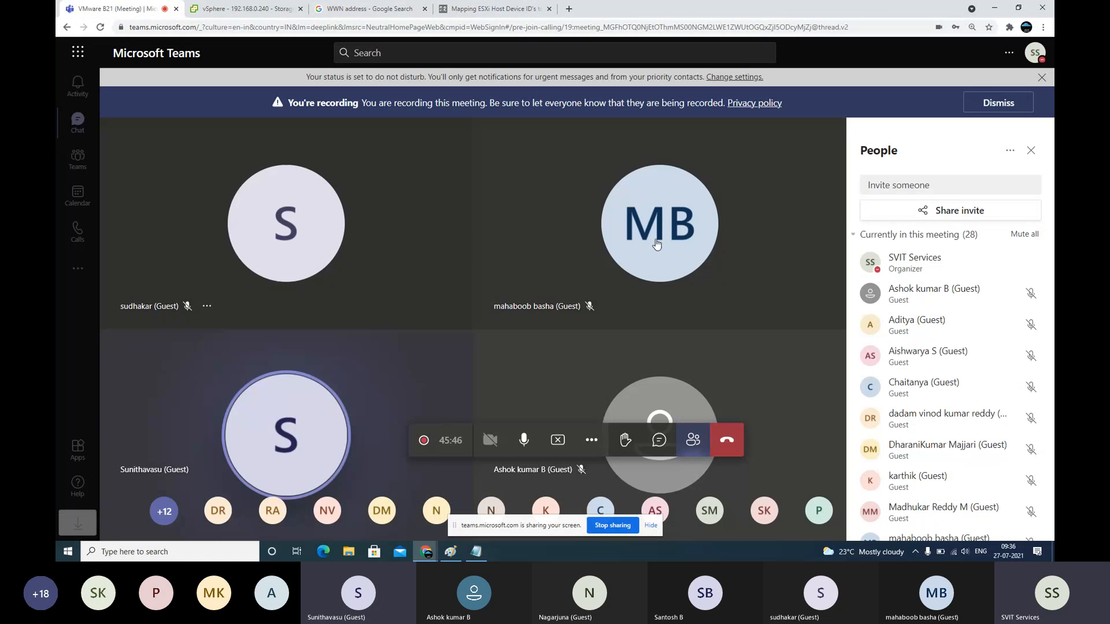
left_click(1024, 234)
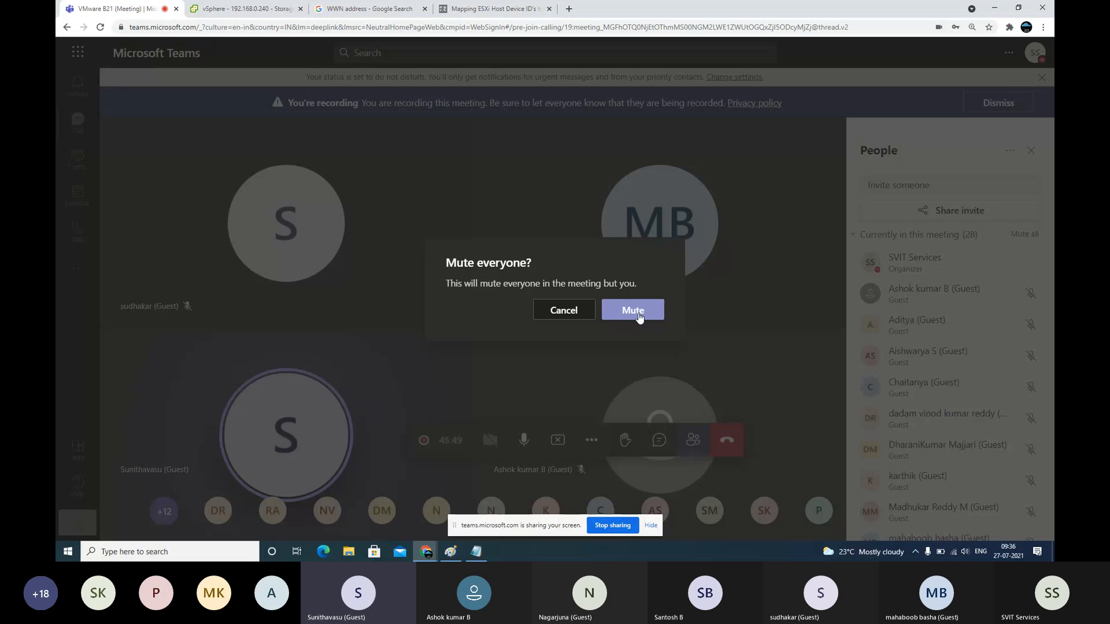
left_click(638, 314)
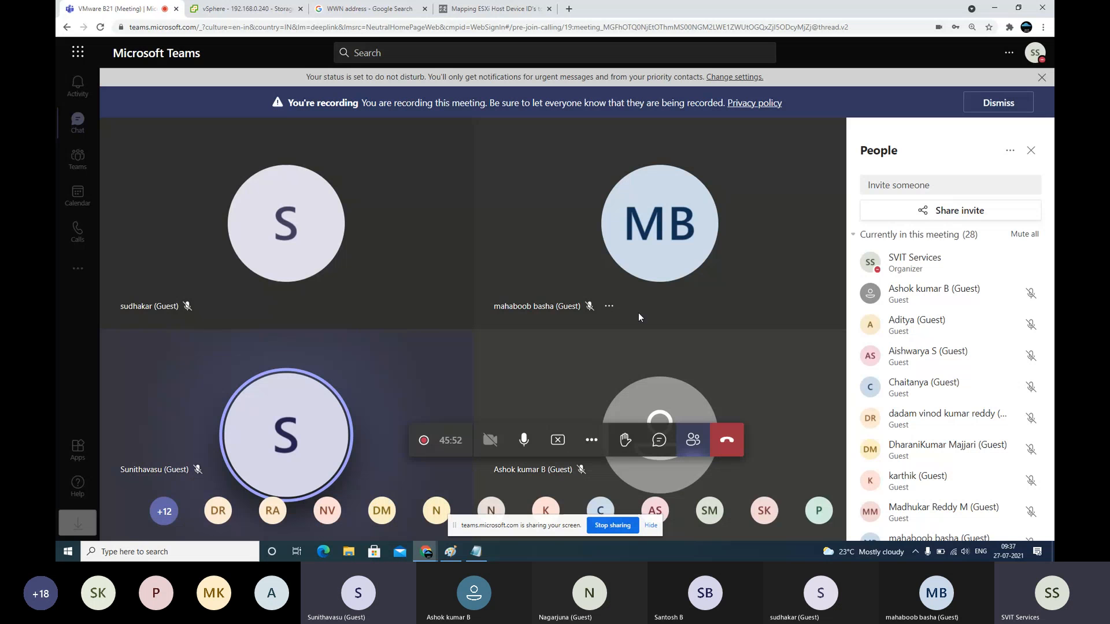
View the FC drawing in Paint, return to the vSphere Client, and show the available actions for host 192.168.0.240.
left_click(474, 554)
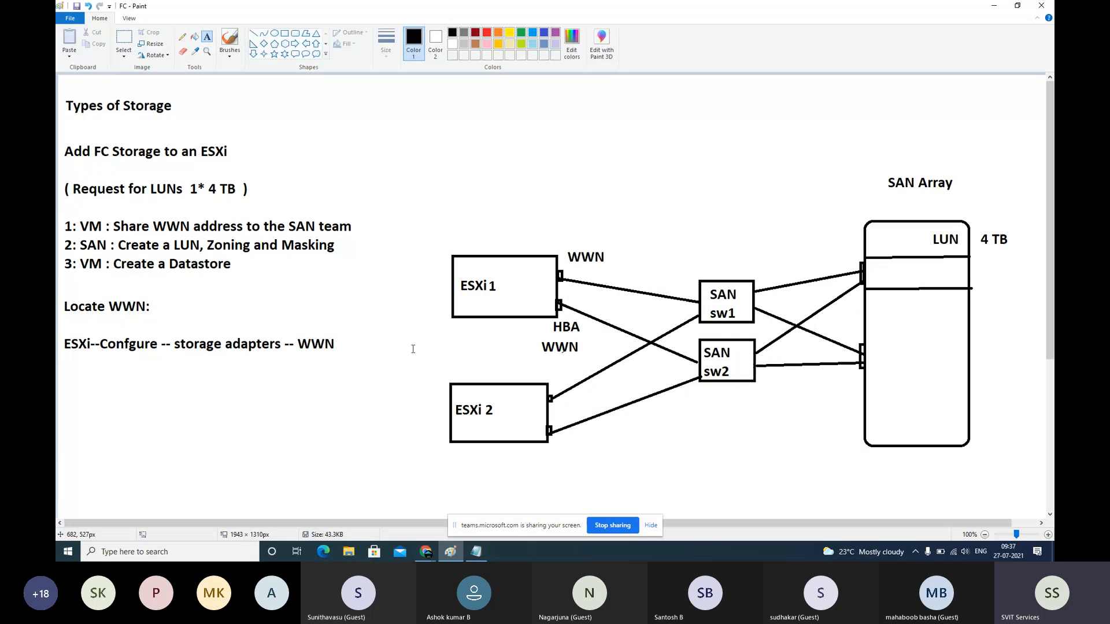
left_click(426, 551)
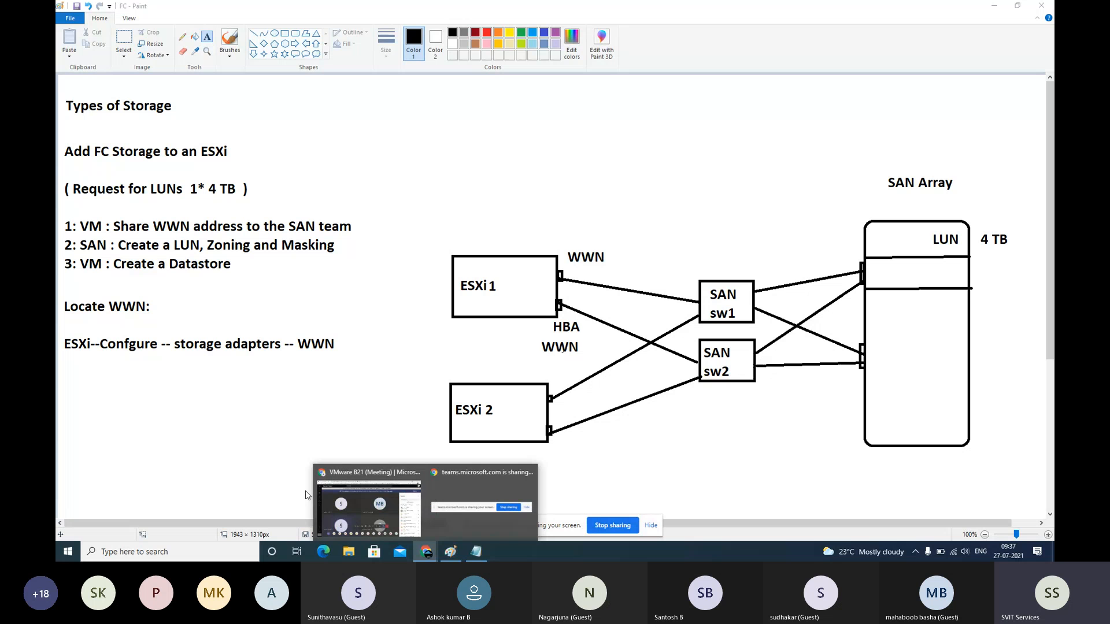
left_click(362, 502)
key("ctrl+Tab")
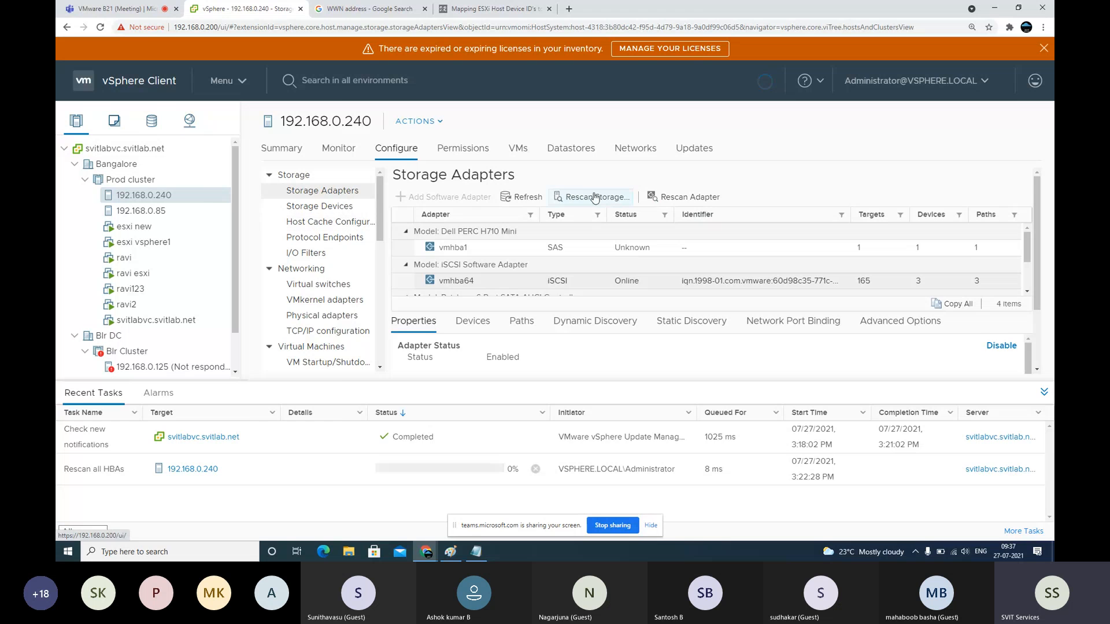
right_click(188, 195)
mouse_move(248, 270)
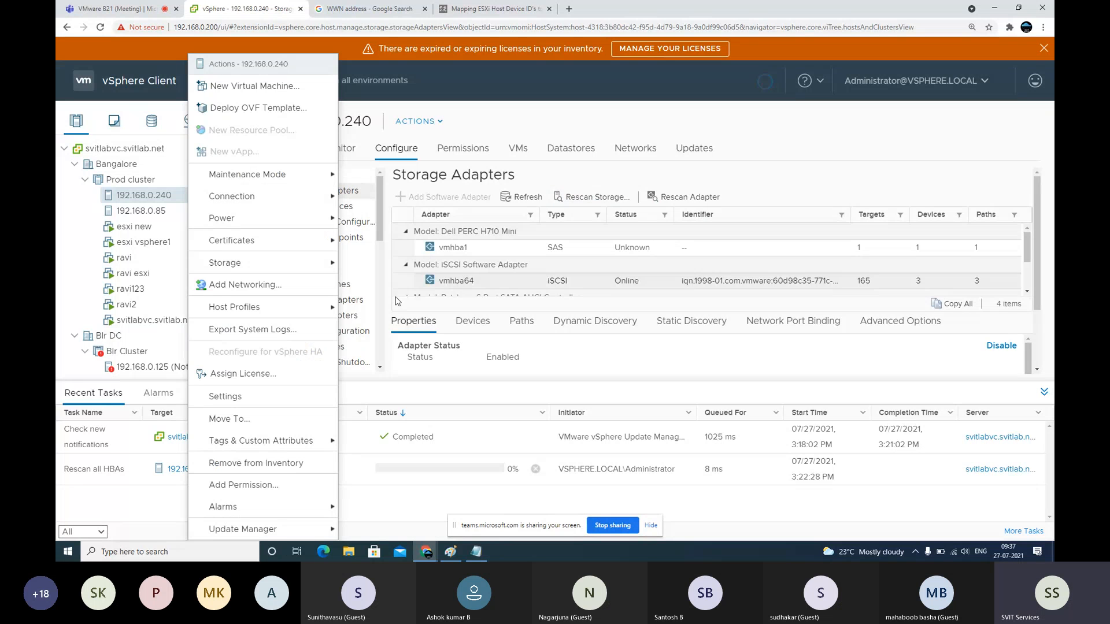
Switch to the FC drawing in Paint and add the text heading "Create a Datastore" below the WWN location path.
key("alt+Tab")
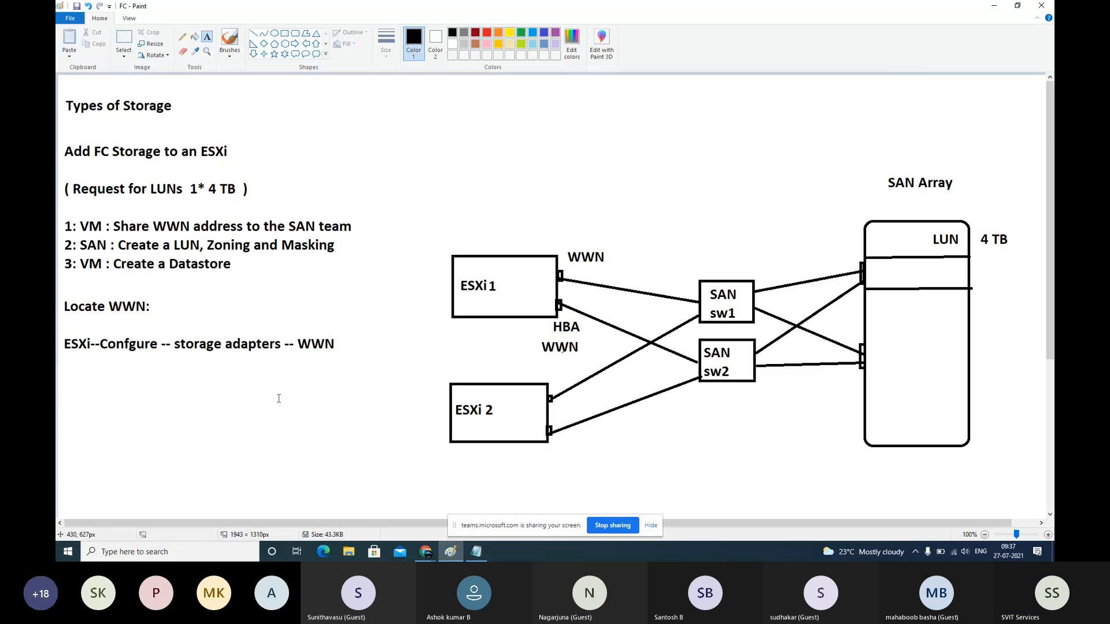
scroll(279, 399, "down", 2)
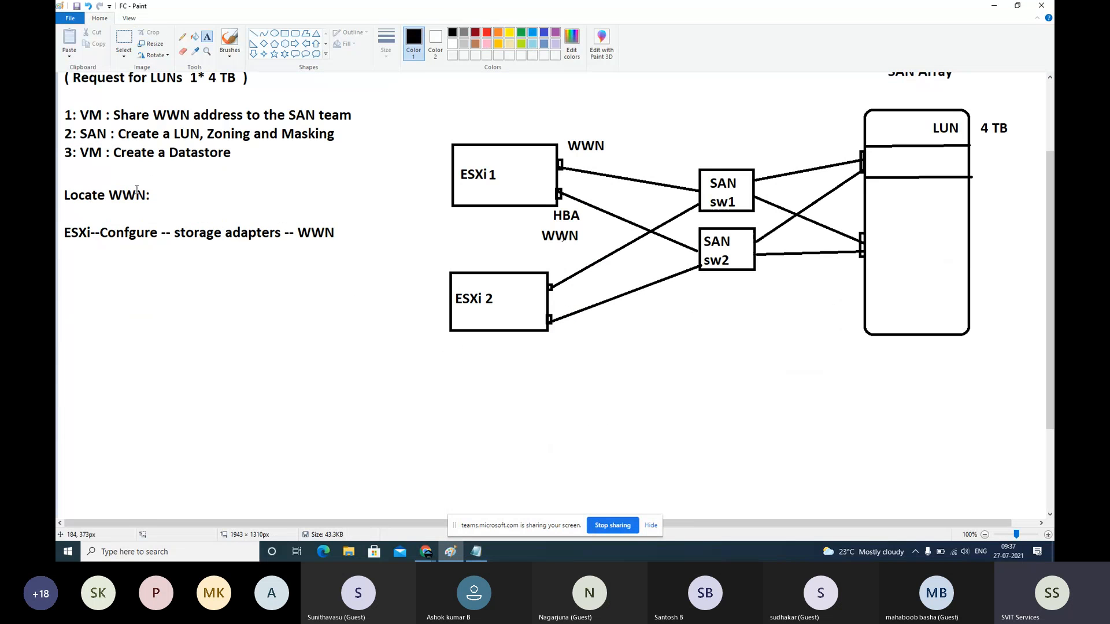
left_click_drag(62, 262, 453, 496)
type("C")
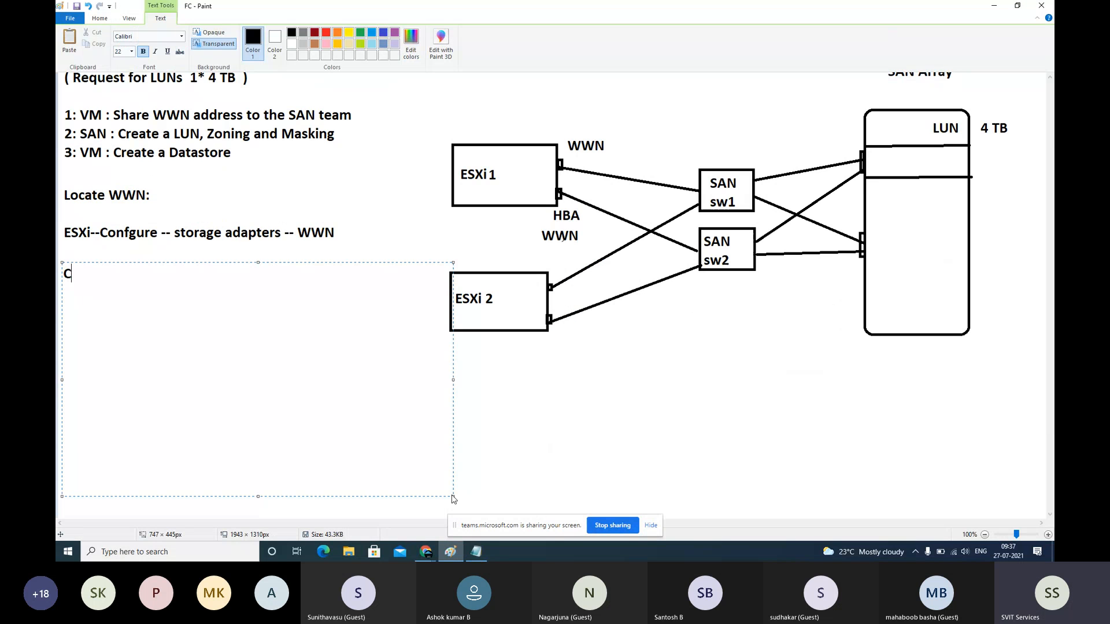
type("reate a Datastore")
key("Return")
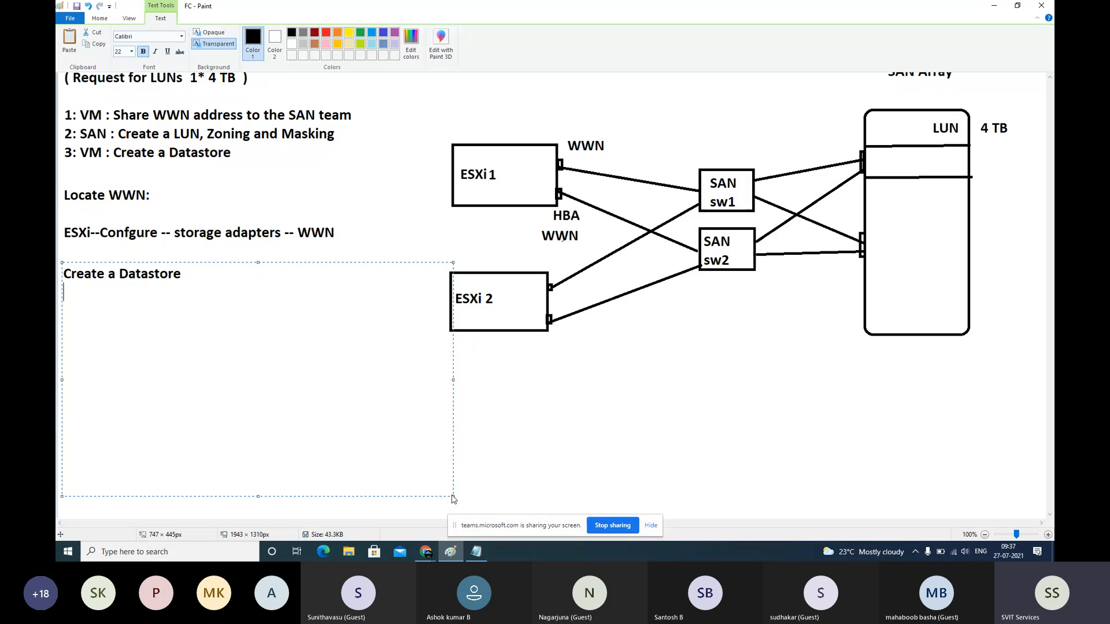
Add the note line "1: ESXi --R/C--Storage --rescan storage" below the "Create a Datastore" heading.
key("Return")
type("1: ESXi --R/C--Storeae")
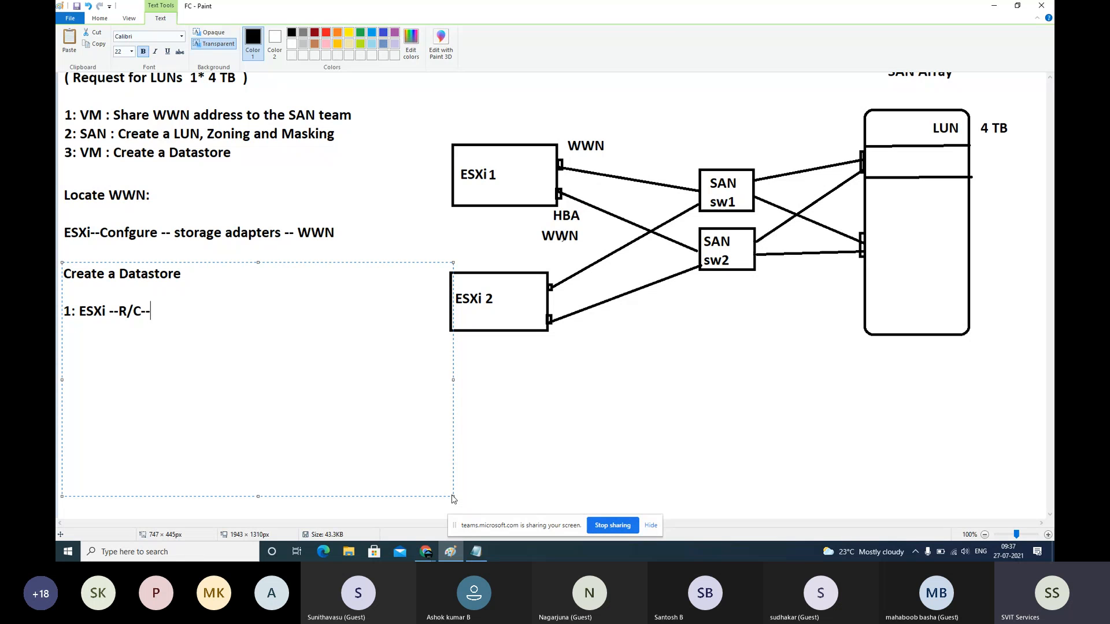
key("BackSpace")
key("BackSpace")
key("BackSpace")
type("age --r")
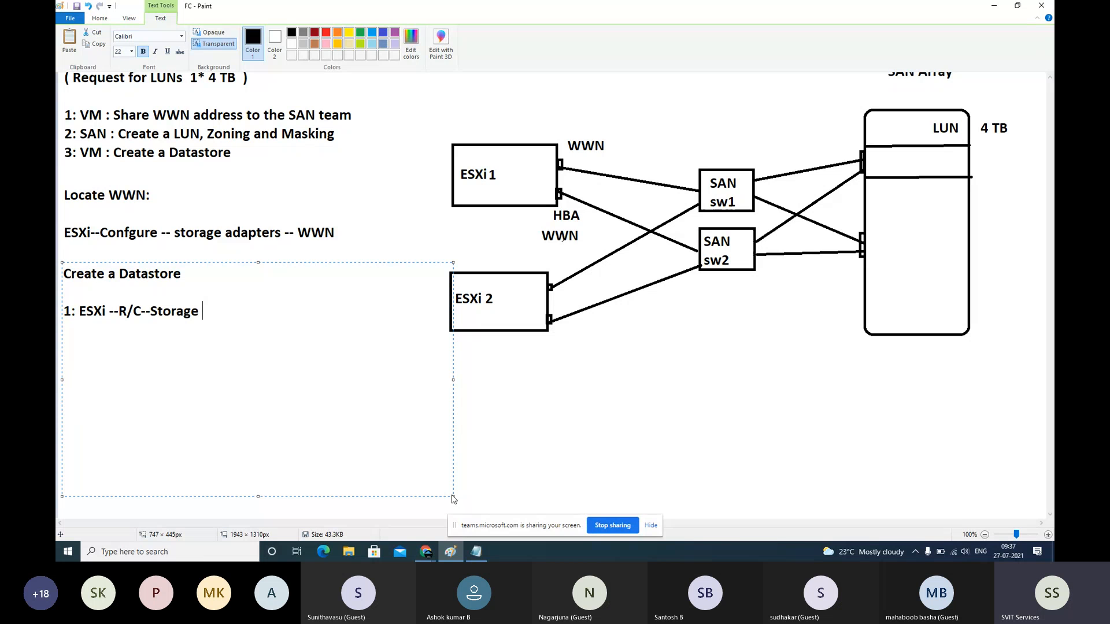
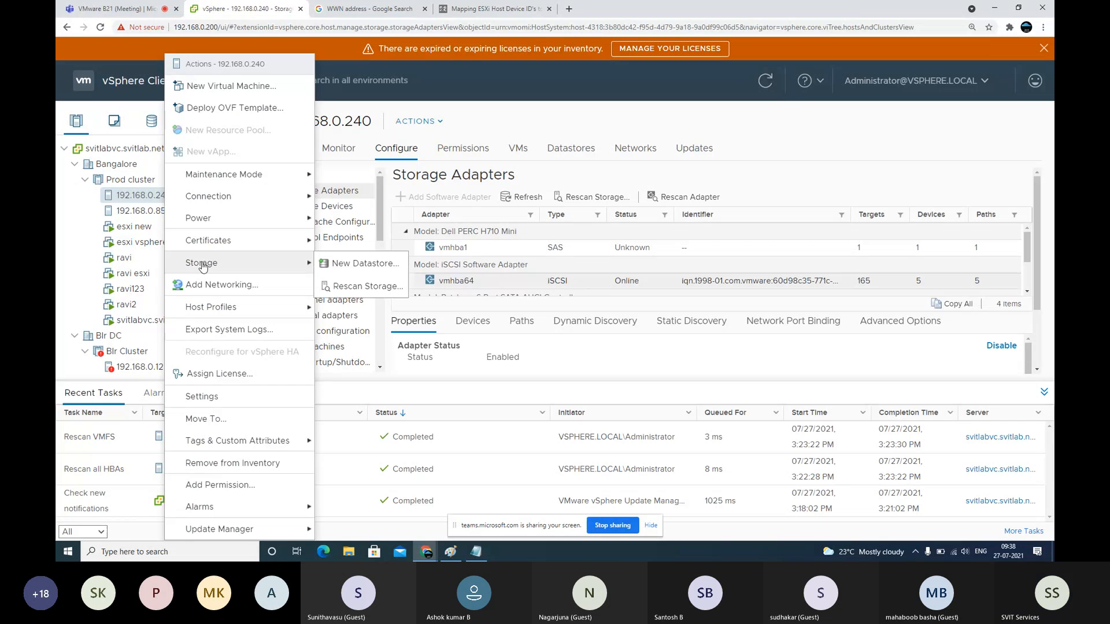
left_click(347, 262)
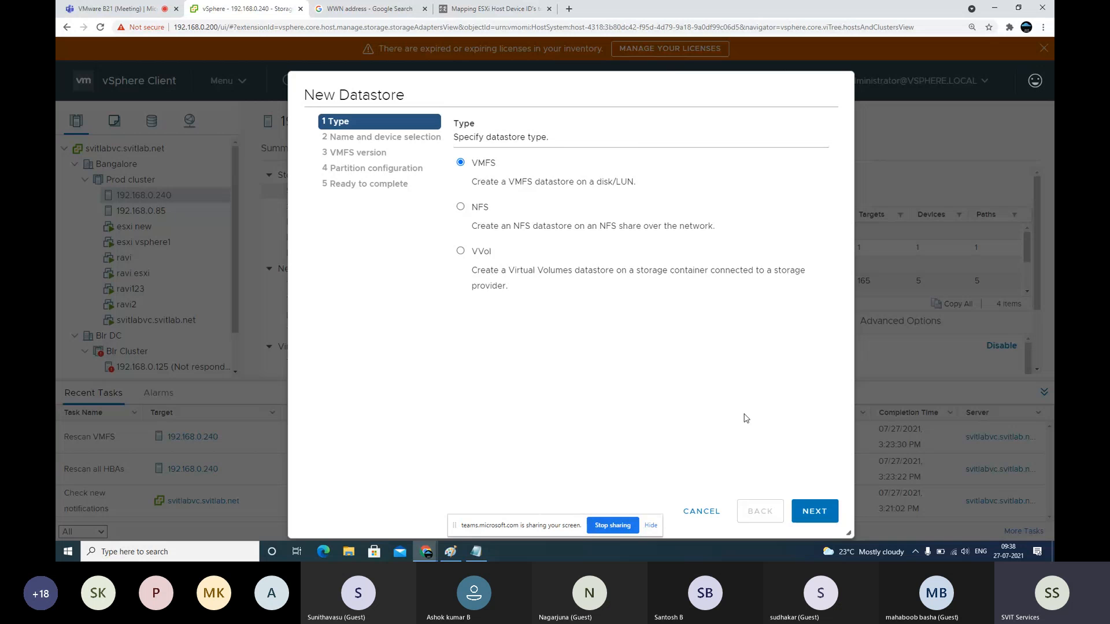
left_click(814, 510)
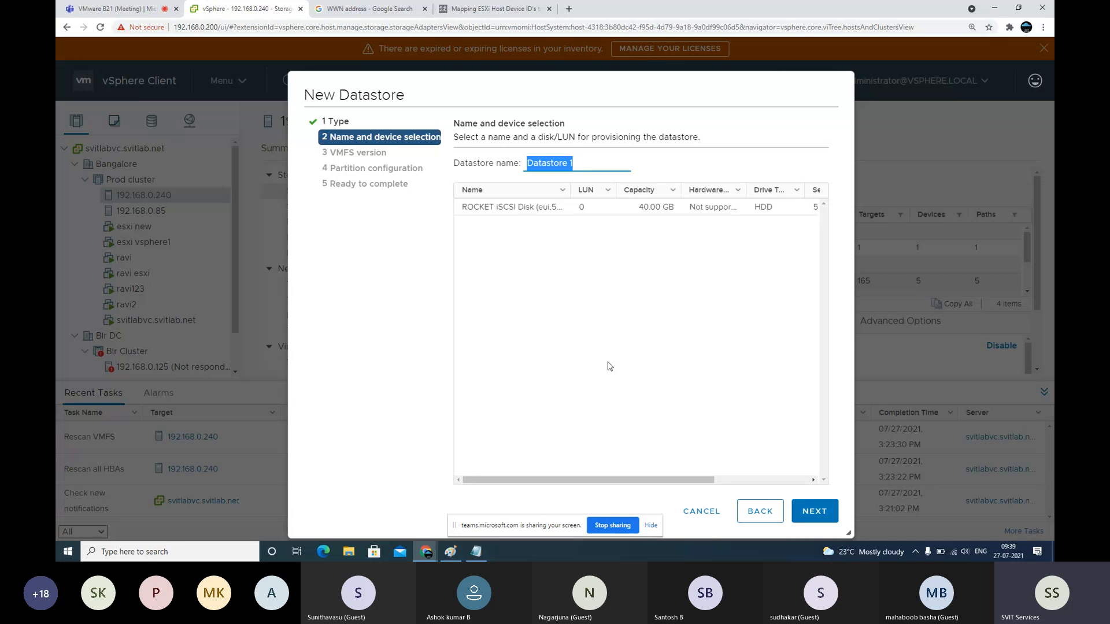
left_click(650, 213)
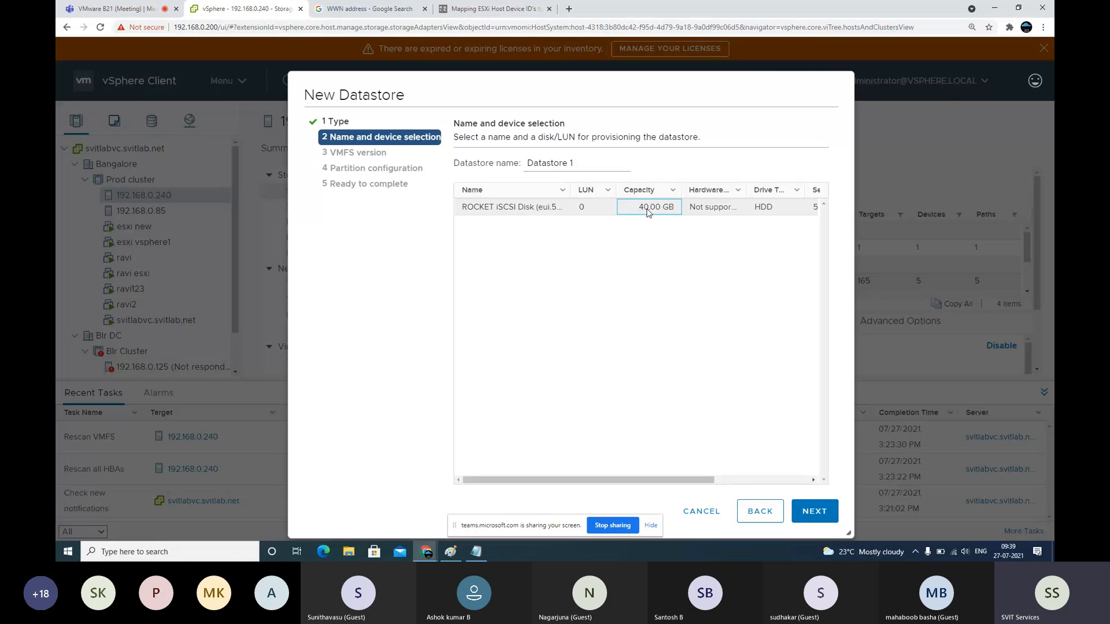
left_click(588, 165)
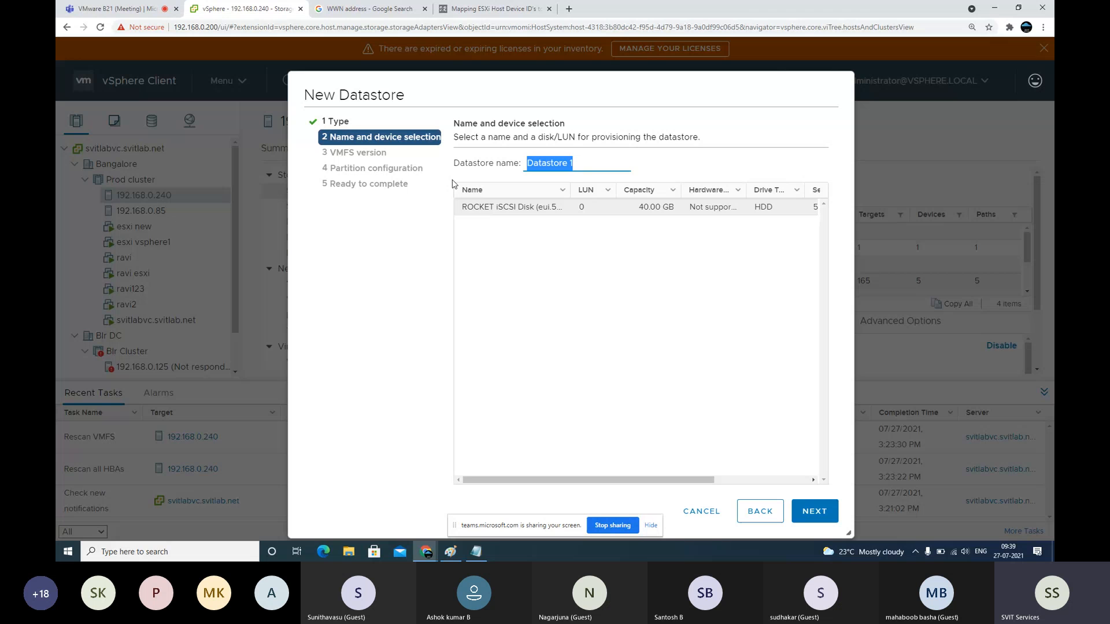
key("BackSpace")
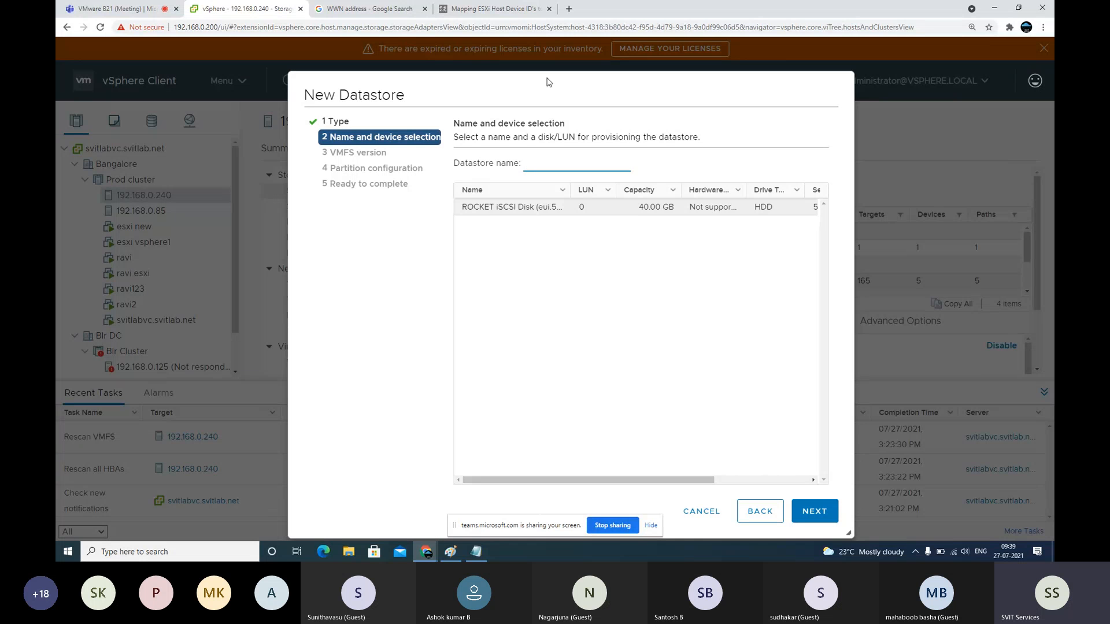
left_click(701, 511)
Check the existing datastores of host 192.168.0.240 and start a new VMFS datastore on that host.
left_click(556, 149)
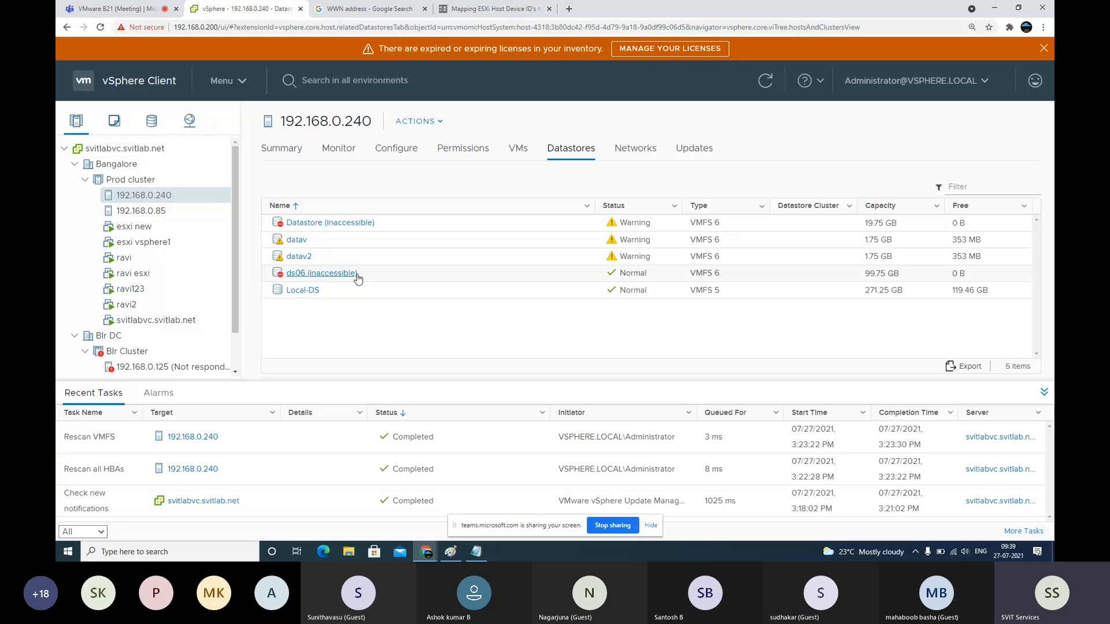
right_click(182, 199)
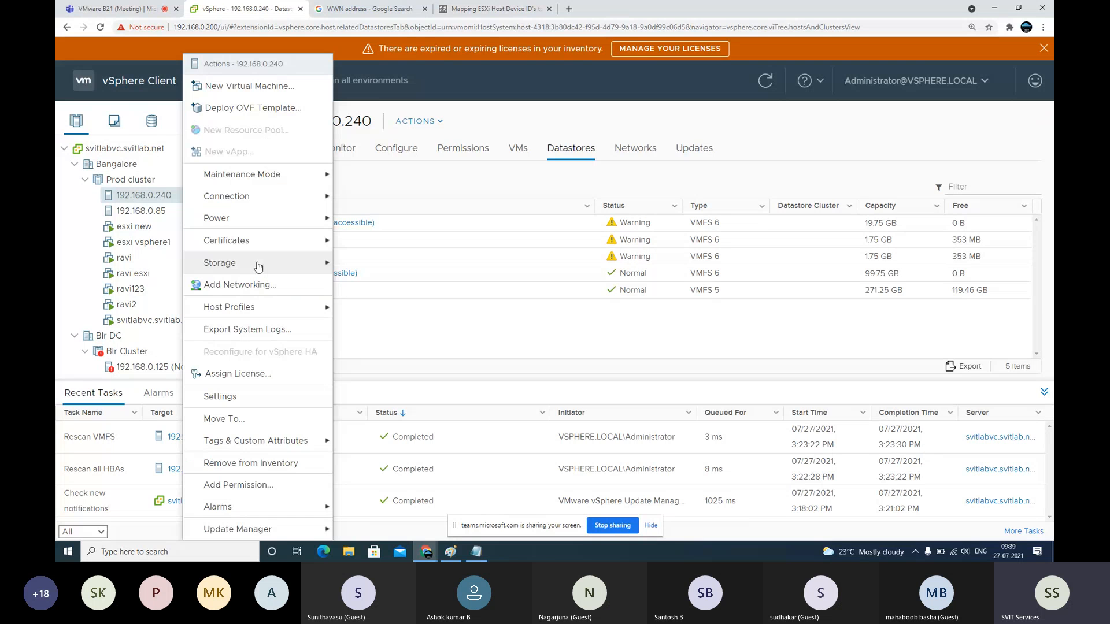
mouse_move(322, 262)
left_click(400, 267)
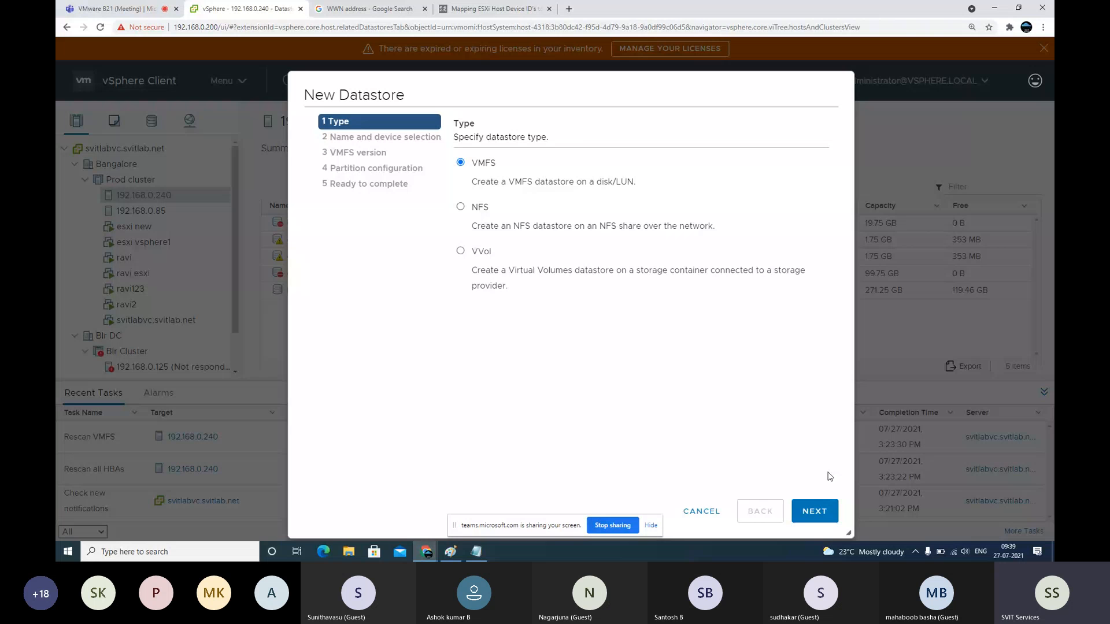
left_click(814, 510)
Try the datastore names Data03, Data04 and Data05, and clear the name again.
type("Data03")
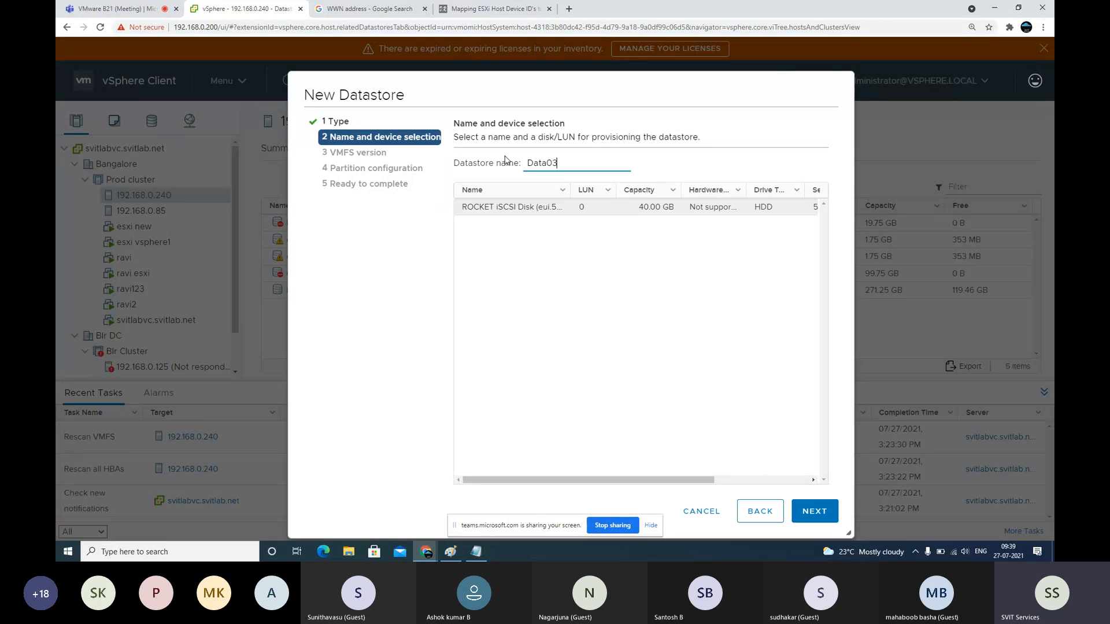
key("BackSpace")
type("4")
key("BackSpace")
type("5")
key("BackSpace")
key("BackSpace")
key("BackSpace")
key("BackSpace")
key("BackSpace")
key("BackSpace")
Switch to Notepad, write the example datastore name "FCBlrSAN04ds01" below the existing line, and close the note.
mouse_move(474, 554)
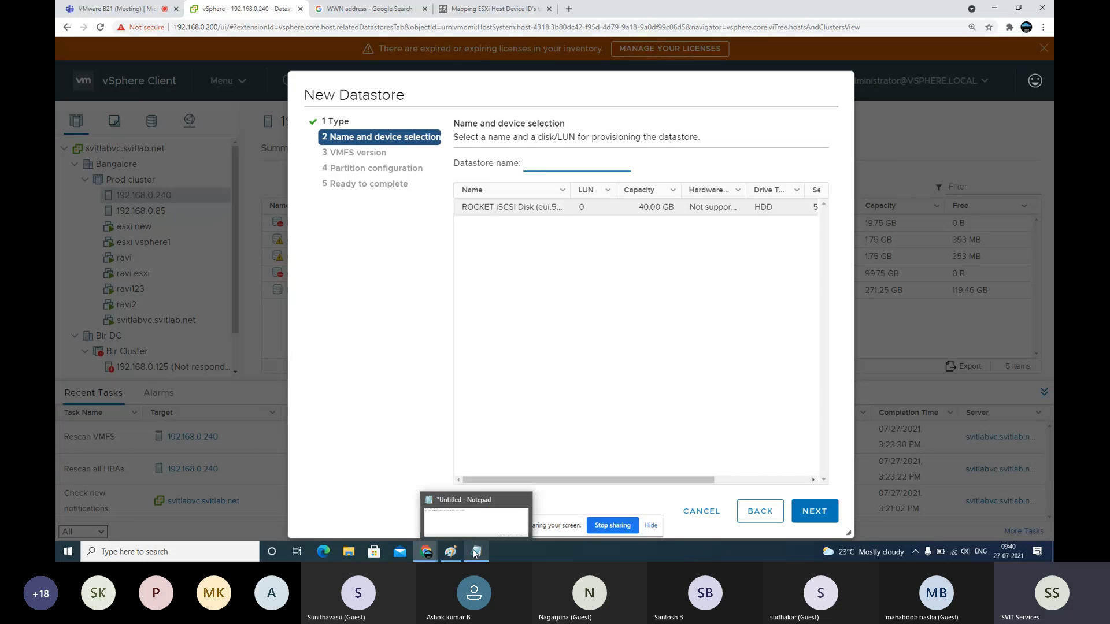
left_click(474, 552)
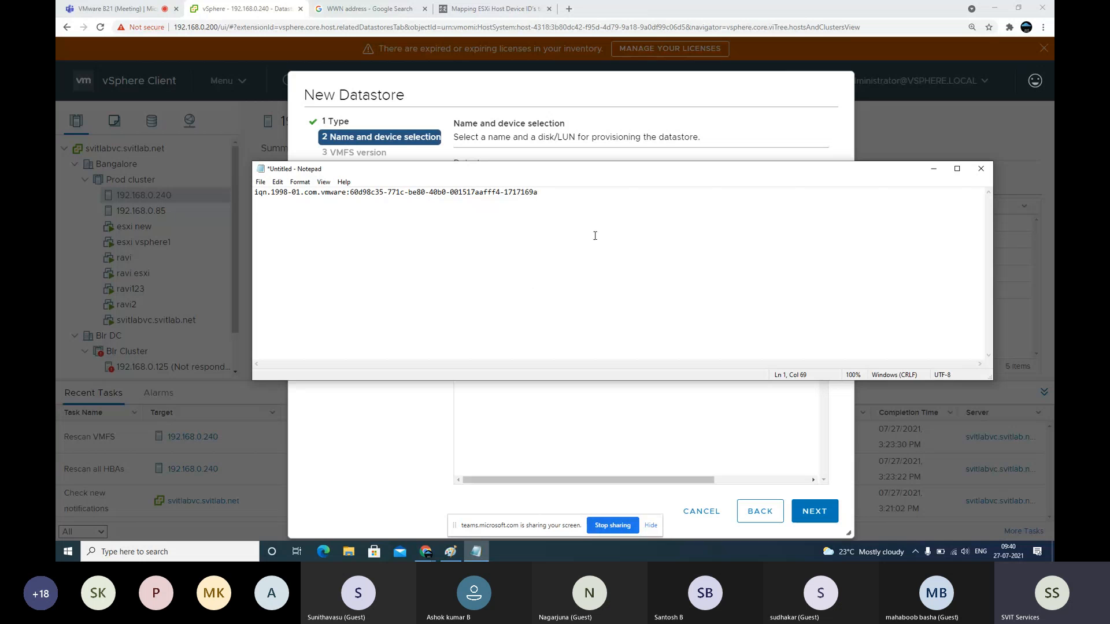
key("Return")
key("Return")
type("FCBlrSAN01")
key("BackSpace")
type("4ds01")
left_click(981, 168)
left_click(572, 275)
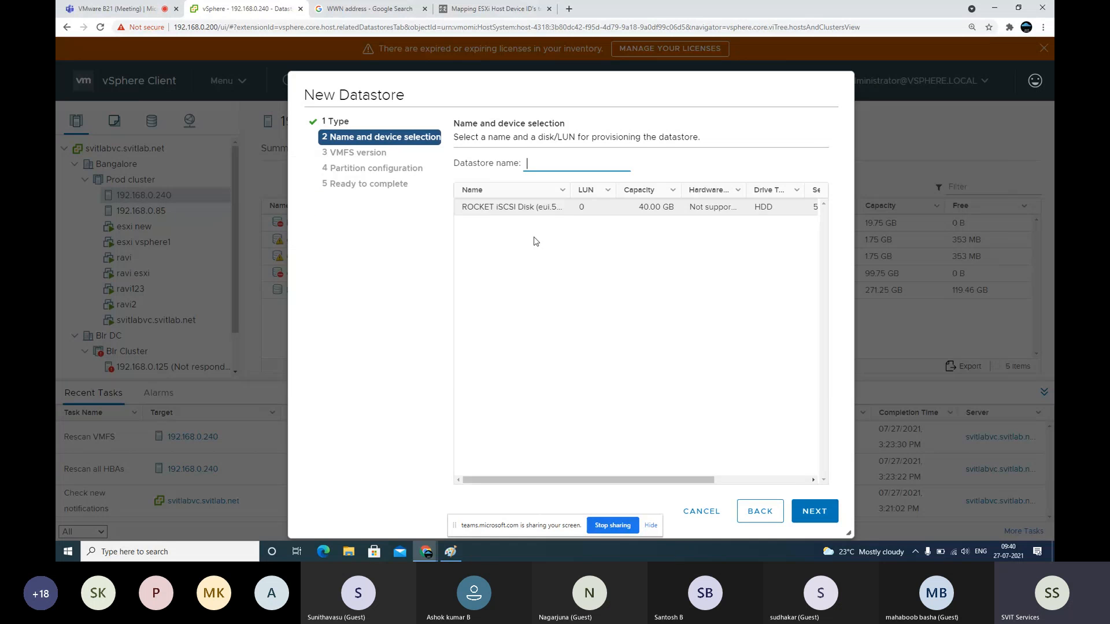
Name the datastore DS09, select the 40 GB ROCKET iSCSI Disk, and accept VMFS 6 as the version.
left_click(553, 165)
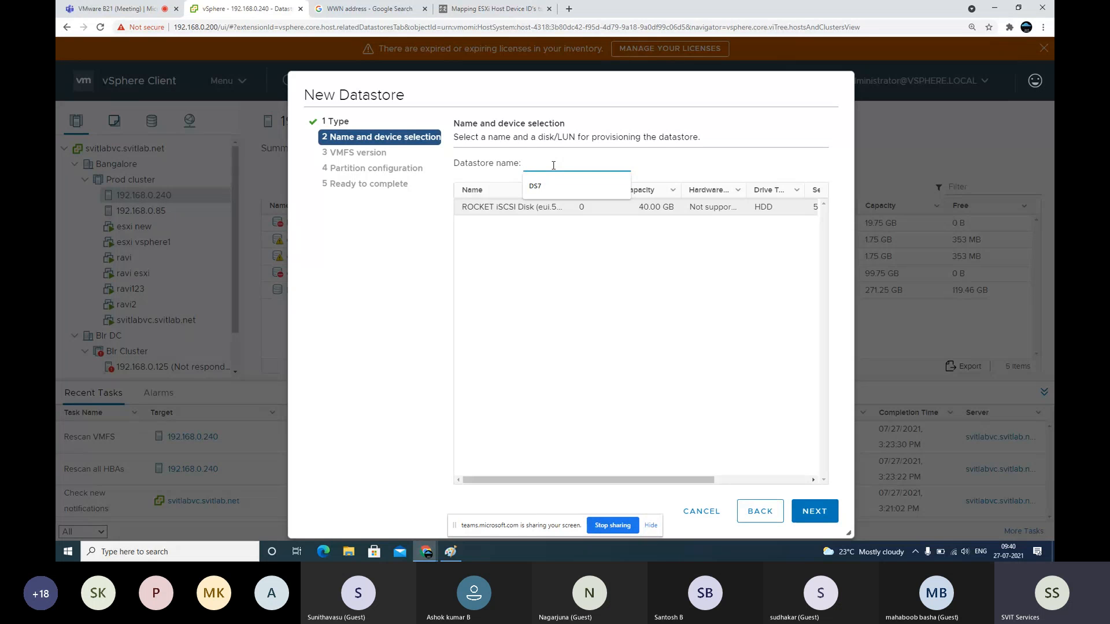
type("DS09")
left_click(621, 211)
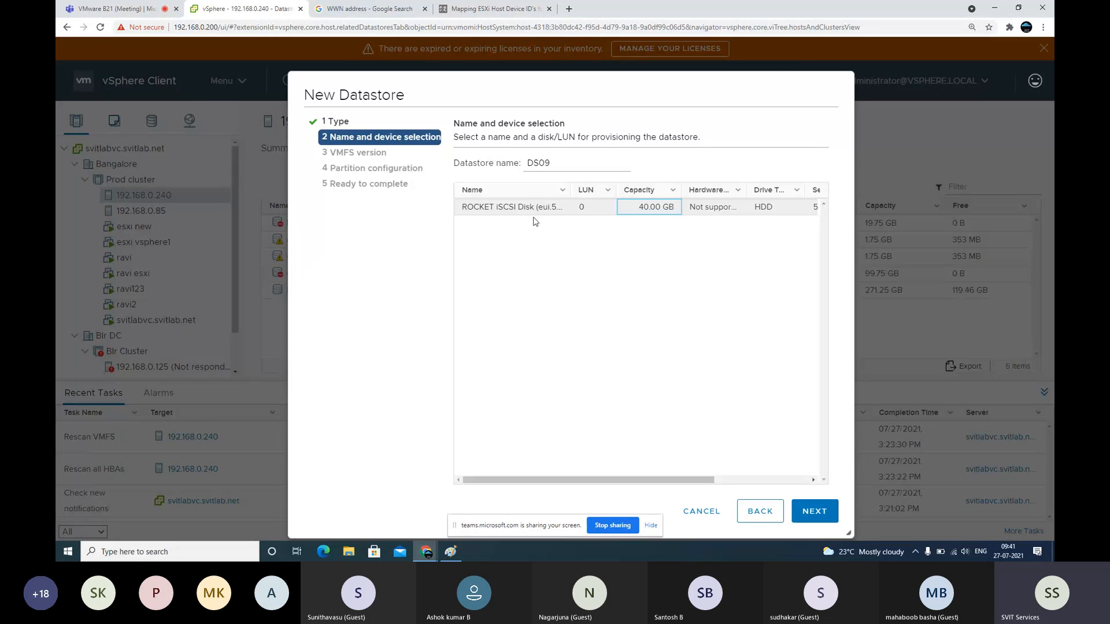
left_click(827, 512)
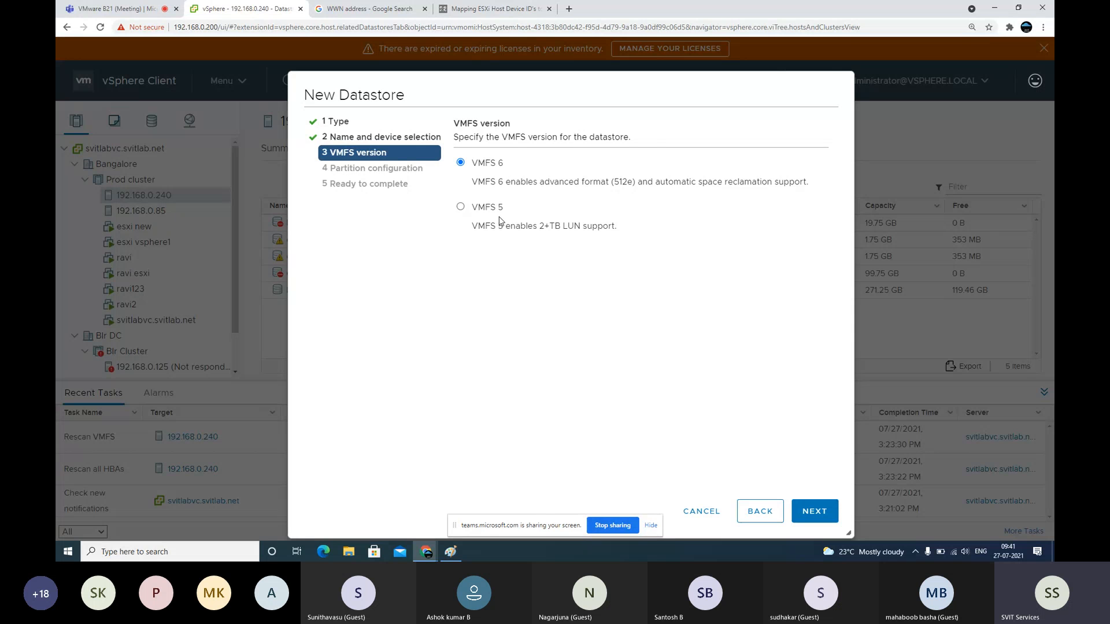
left_click(810, 509)
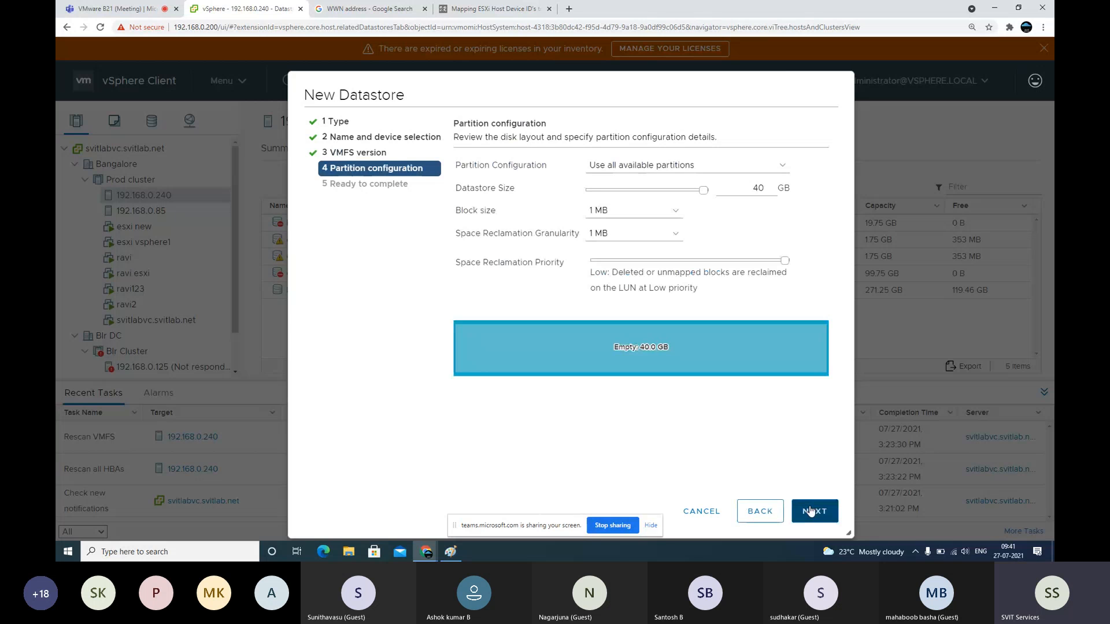
Switch to the Paint drawing, pencil freehand loops inside the LUN, undo them, and return to the vSphere Client.
left_click(453, 554)
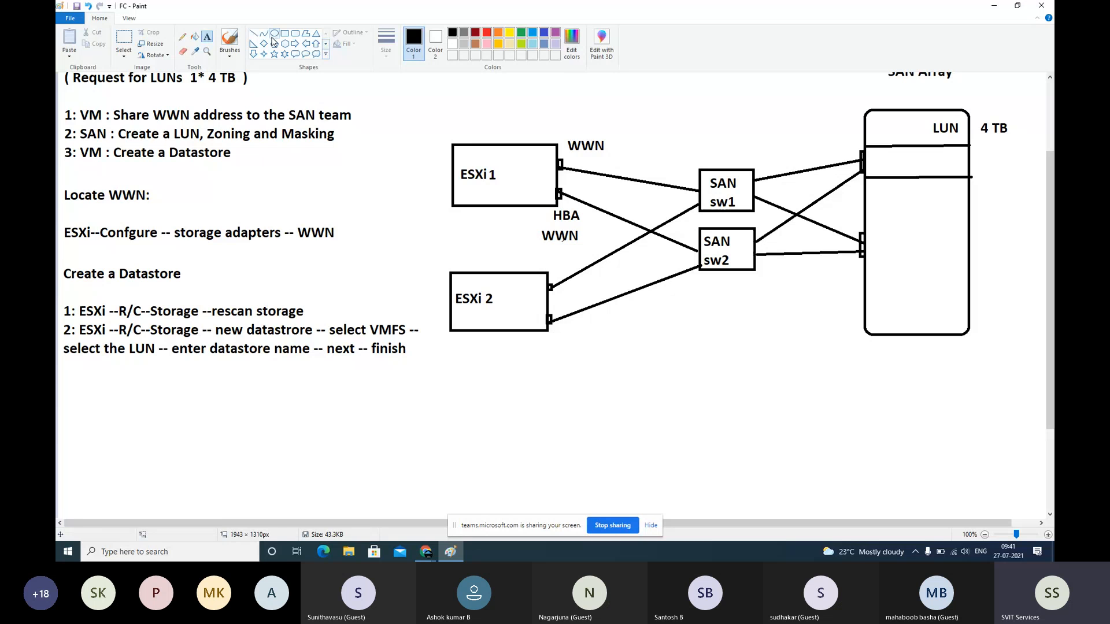
left_click(182, 36)
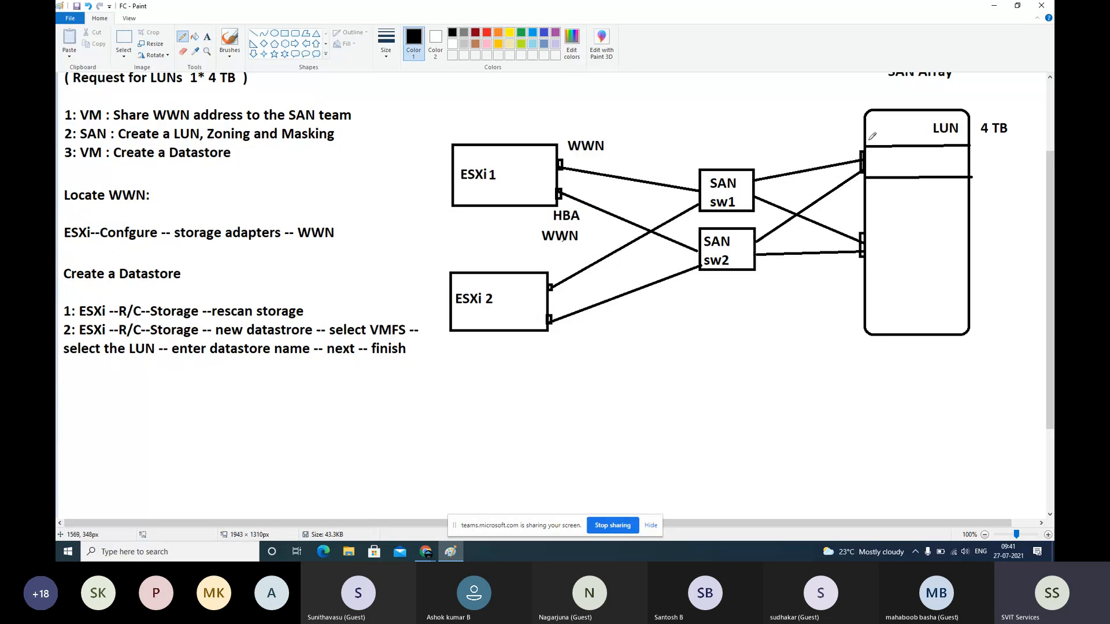
left_click_drag(865, 126, 948, 108)
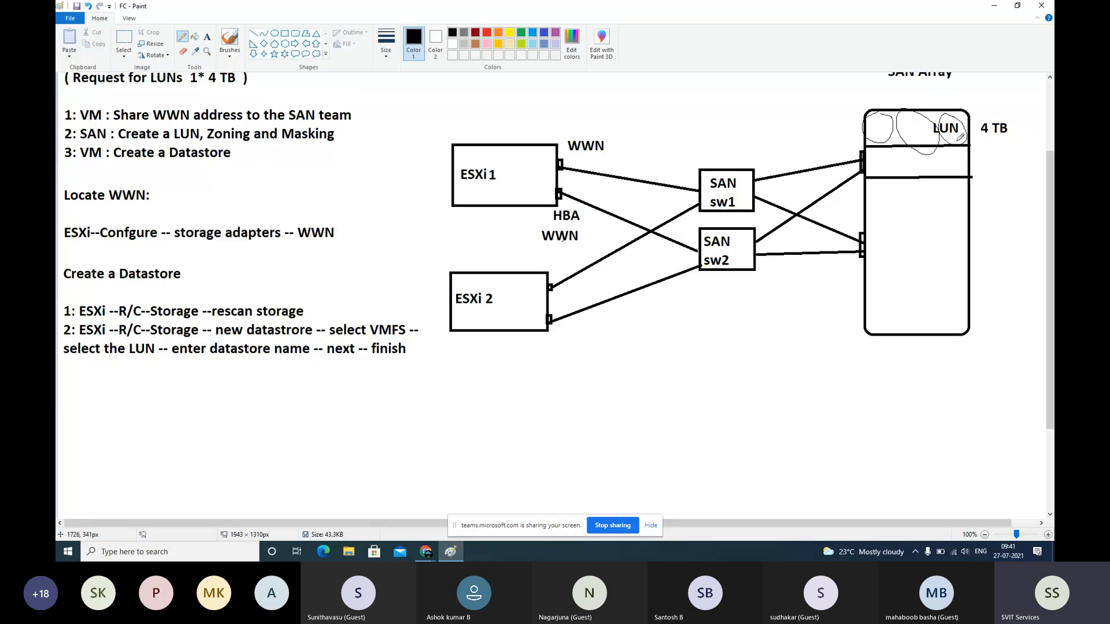
key("ctrl+z")
key("ctrl+z")
key("ctrl+z")
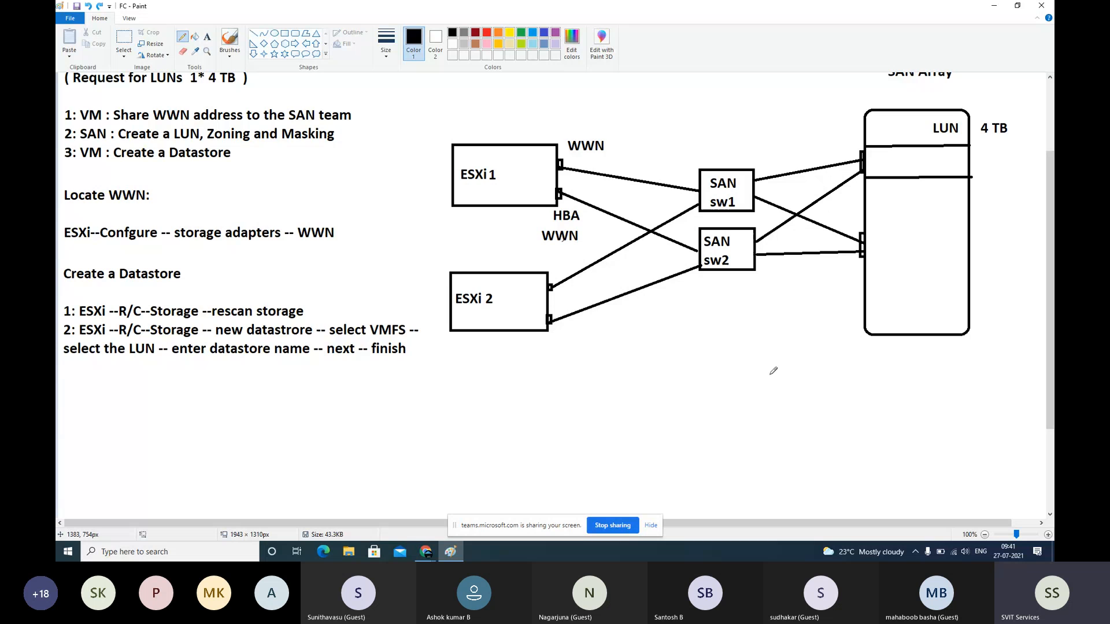
key("alt+Tab")
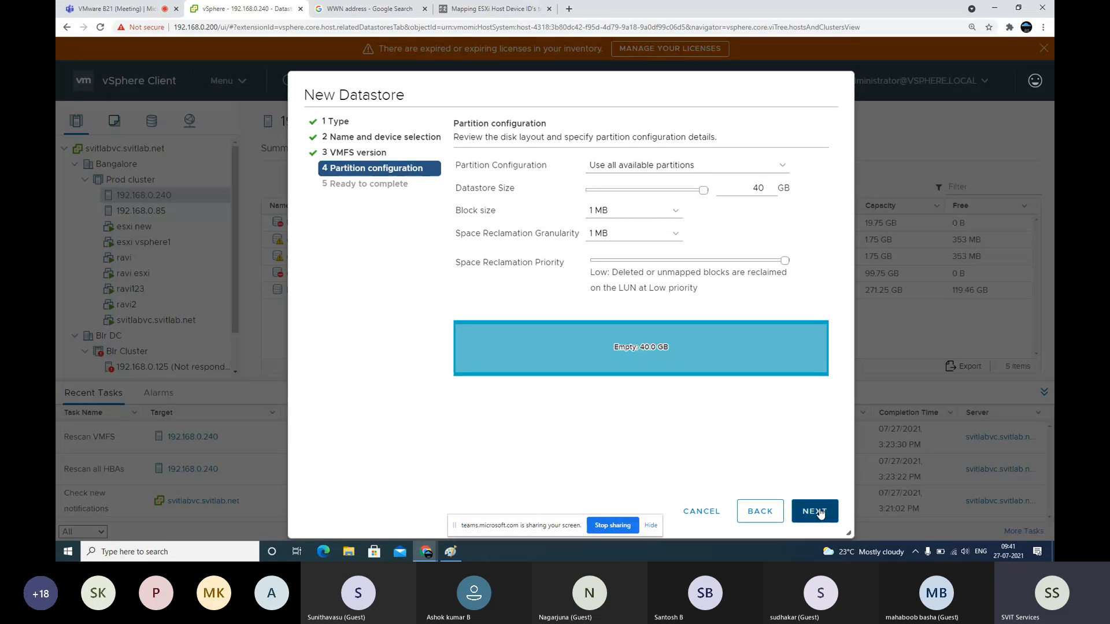
Try a datastore size of 10 GB, and restore the size to 40 GB.
left_click(781, 191)
type("10")
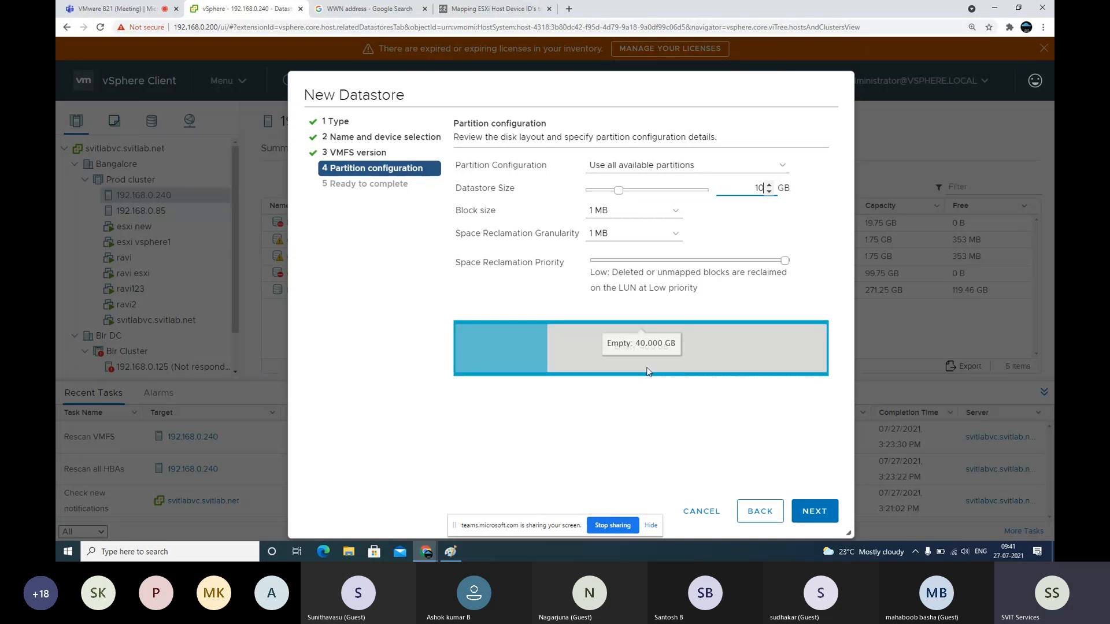
key("Delete")
type("4")
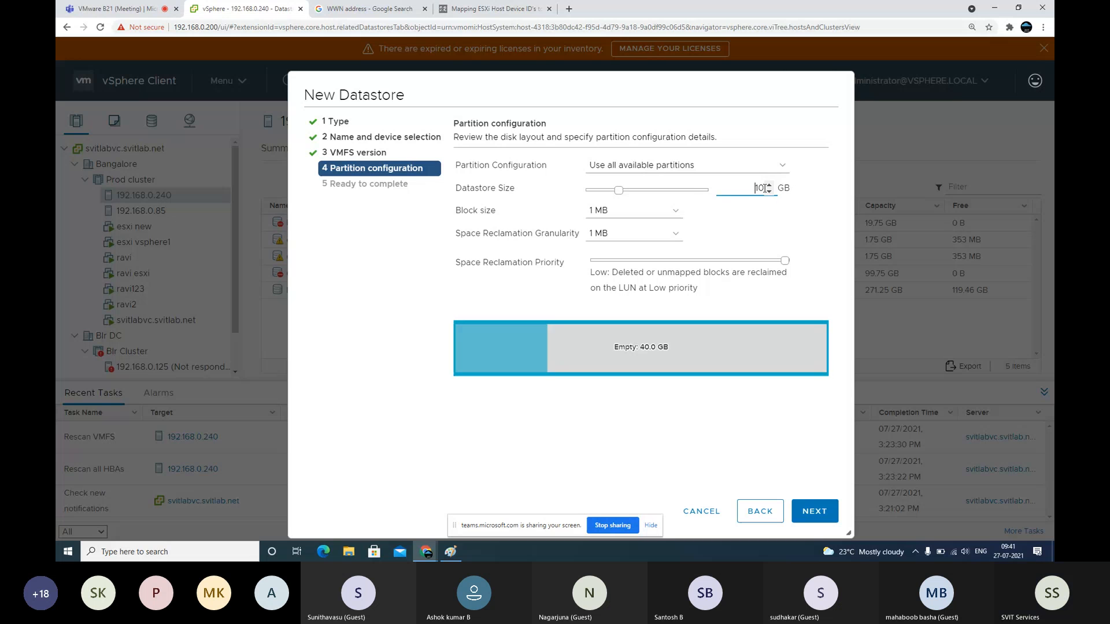
Accept the 40 GB partition configuration and finish creating datastore DS09.
left_click(826, 513)
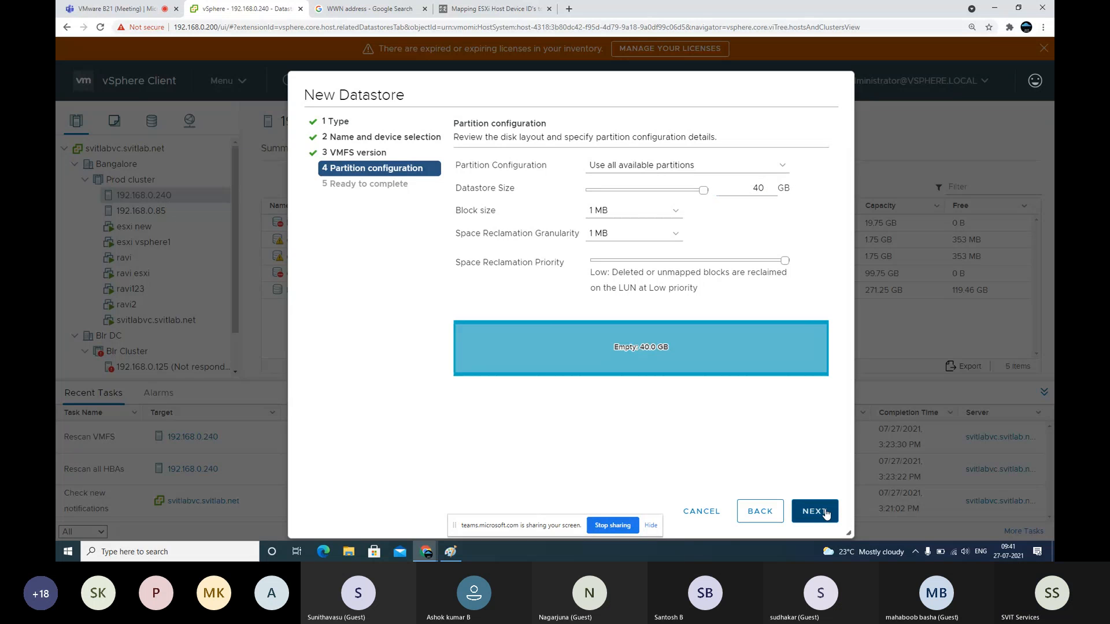
left_click(826, 513)
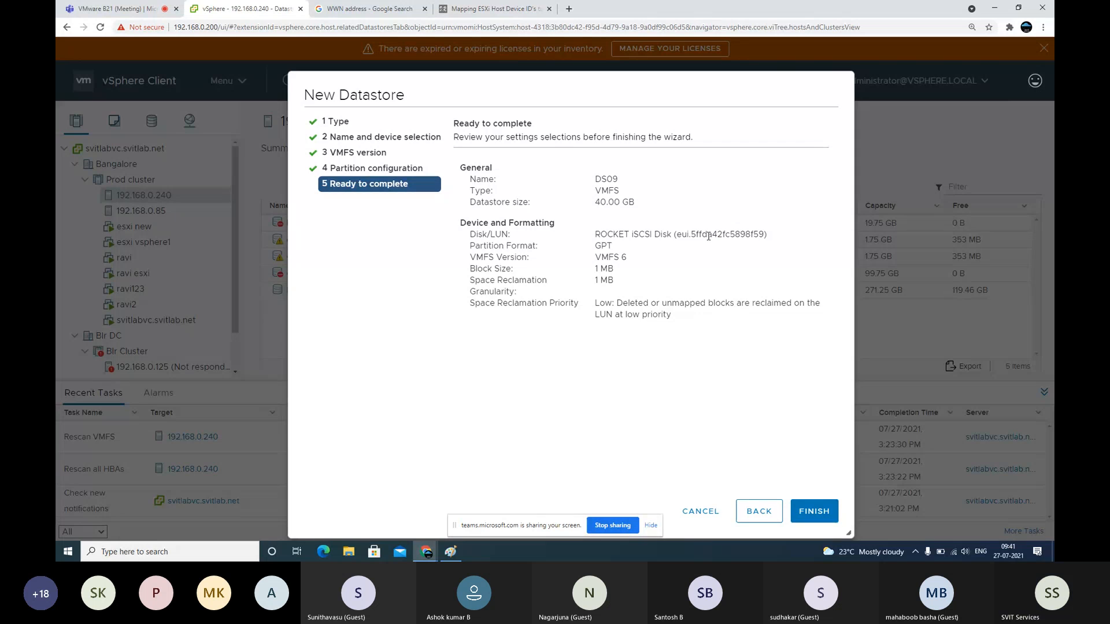
left_click(813, 511)
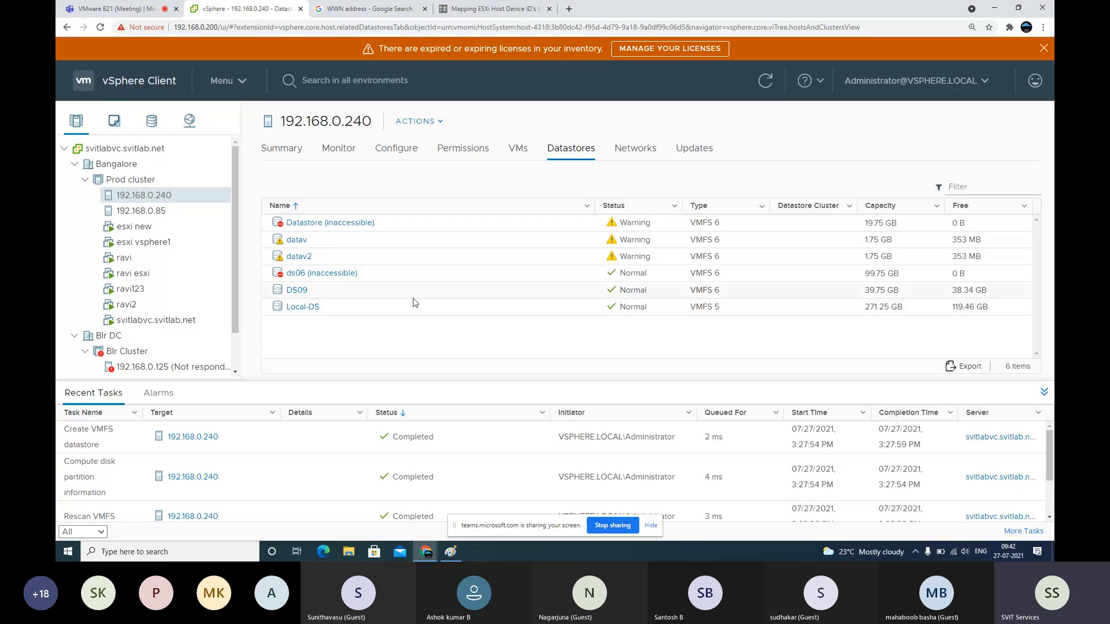
Browse the files of datastore DS09, upload VMware tools.jpg to it, and download that file again.
right_click(302, 295)
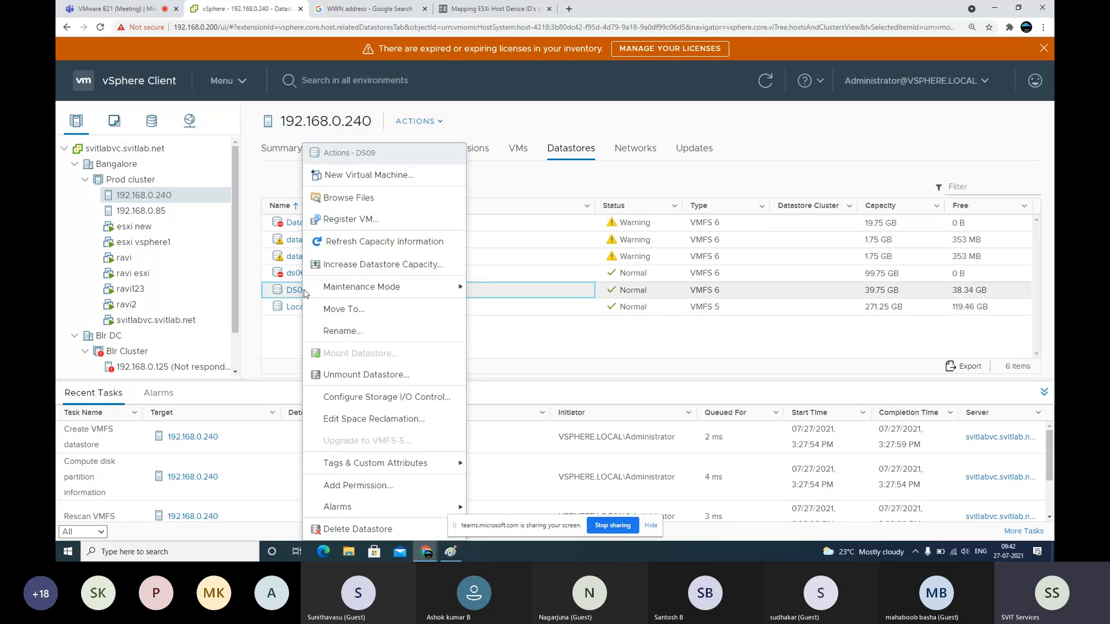
left_click(343, 198)
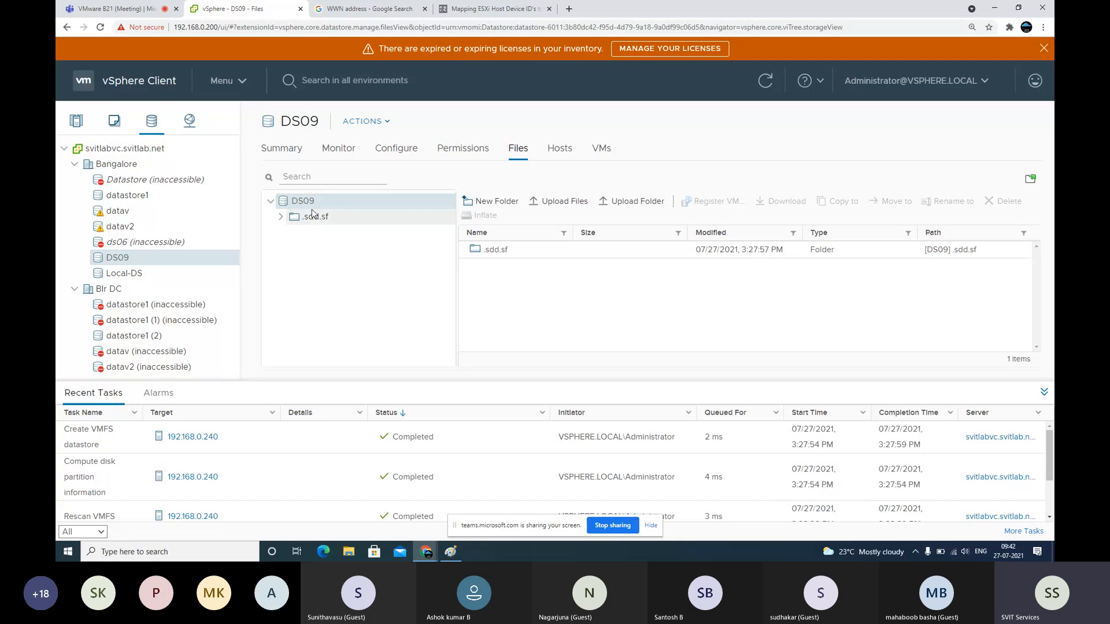
left_click(579, 206)
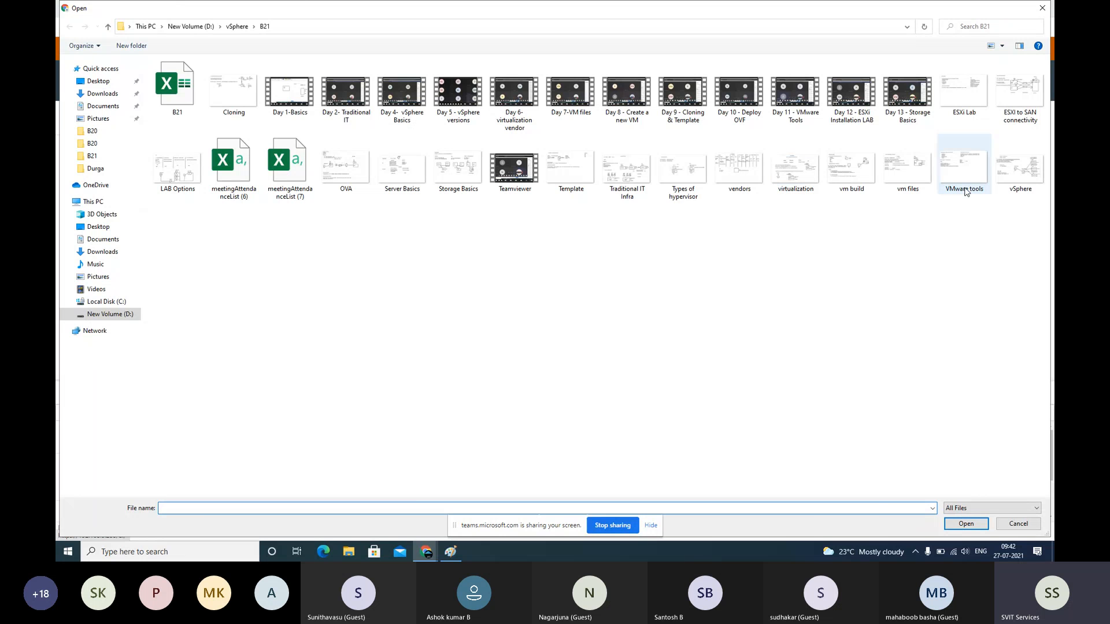
double_click(965, 190)
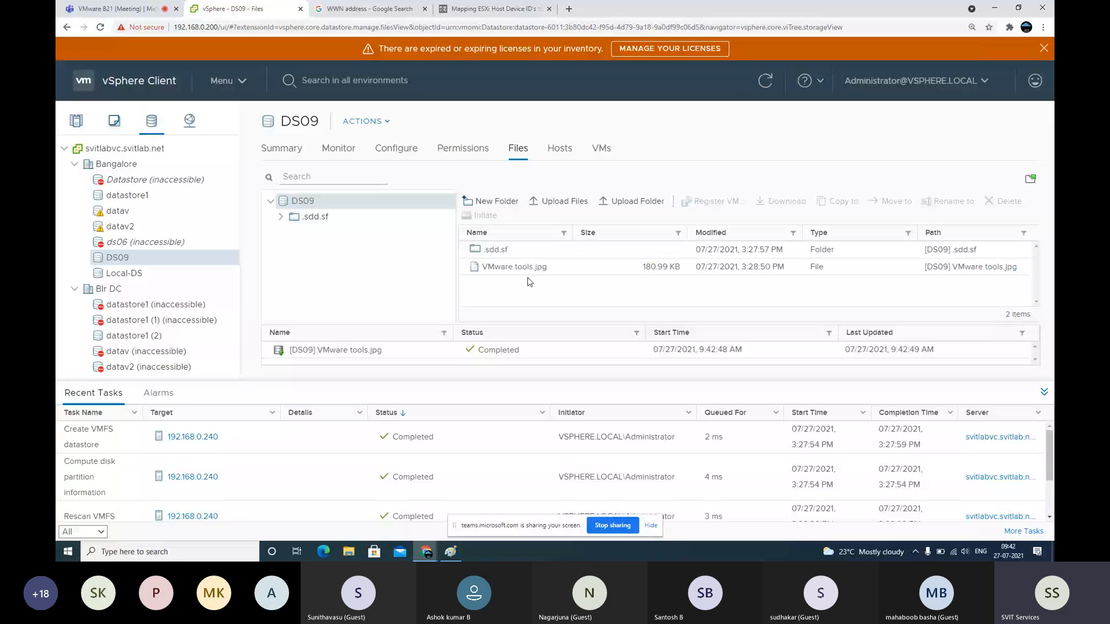
left_click(553, 271)
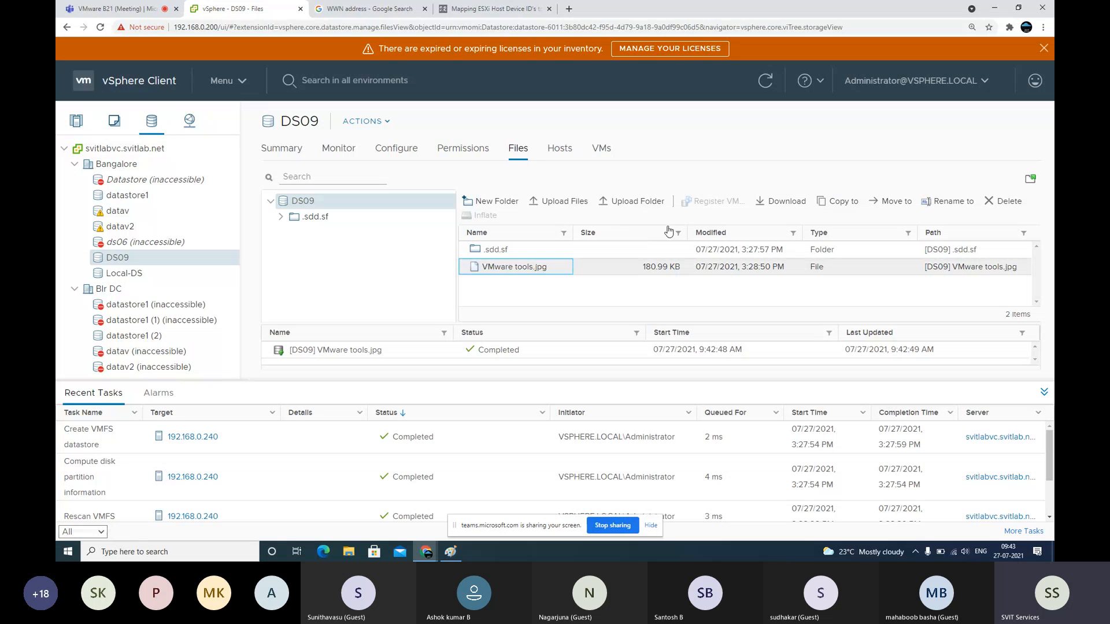
left_click(786, 201)
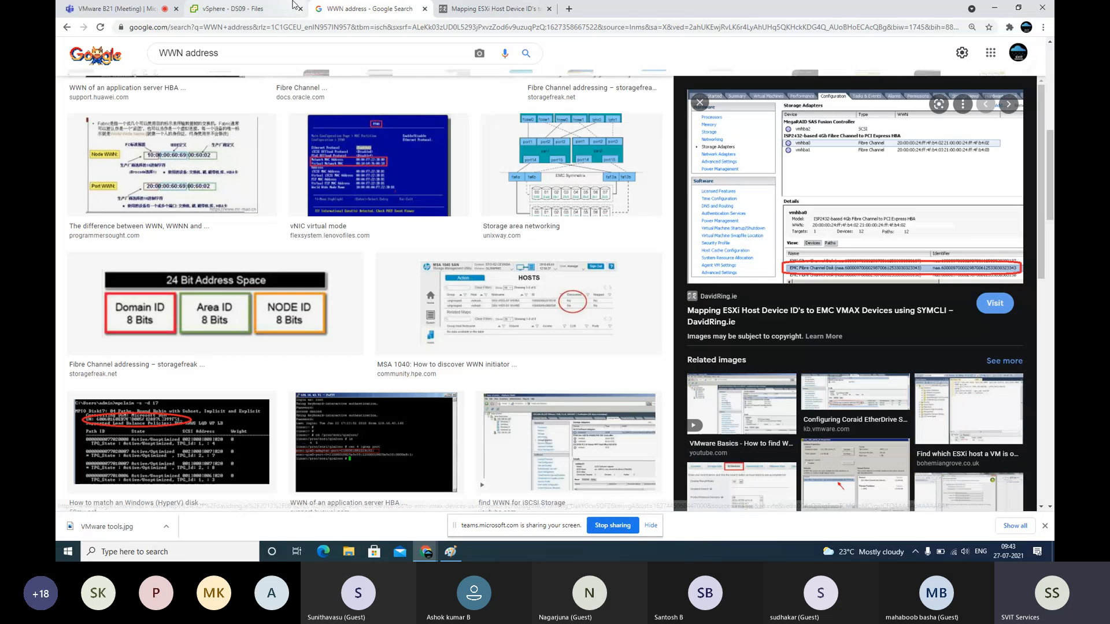
Switch from the WWN image search to the vSphere Client, review the FC storage notes in Paint, and return to the vSphere Client.
left_click(294, 7)
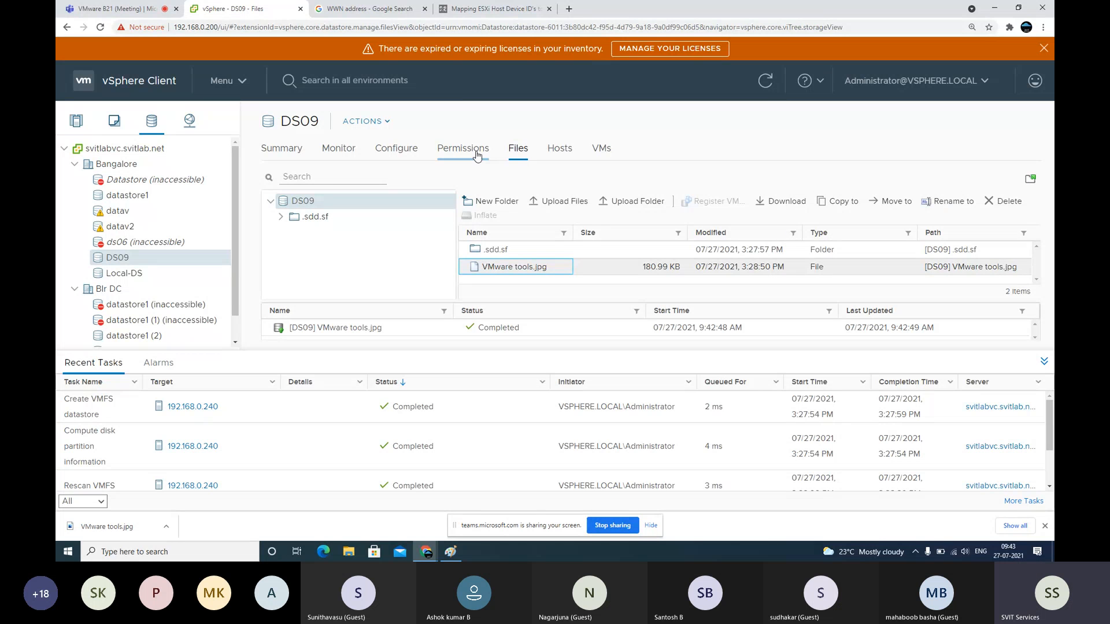
left_click(450, 551)
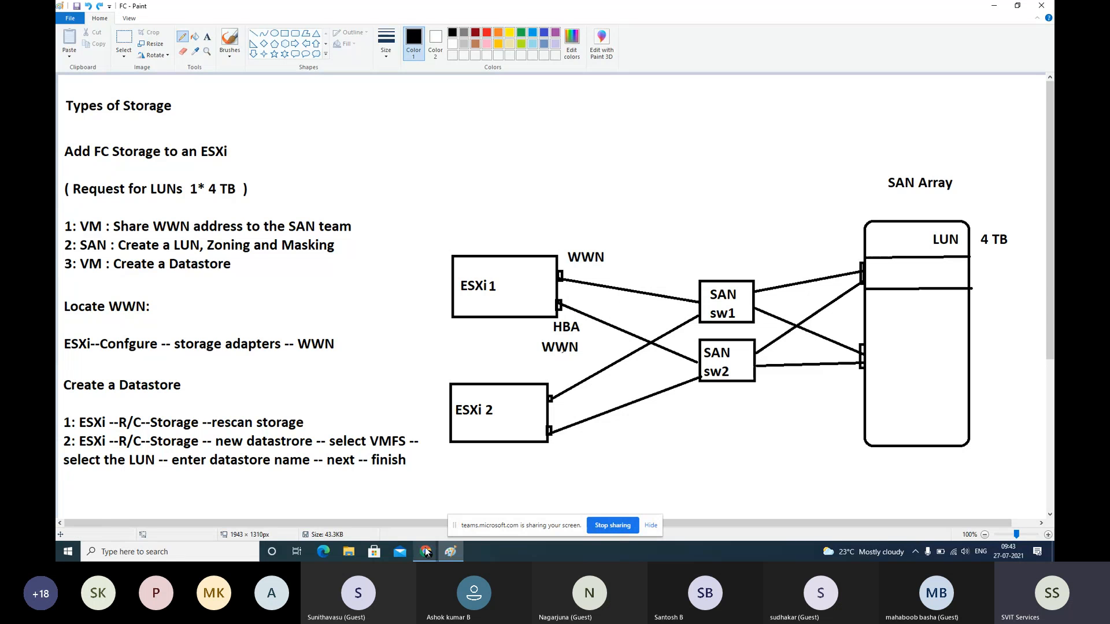
mouse_move(426, 553)
left_click(359, 525)
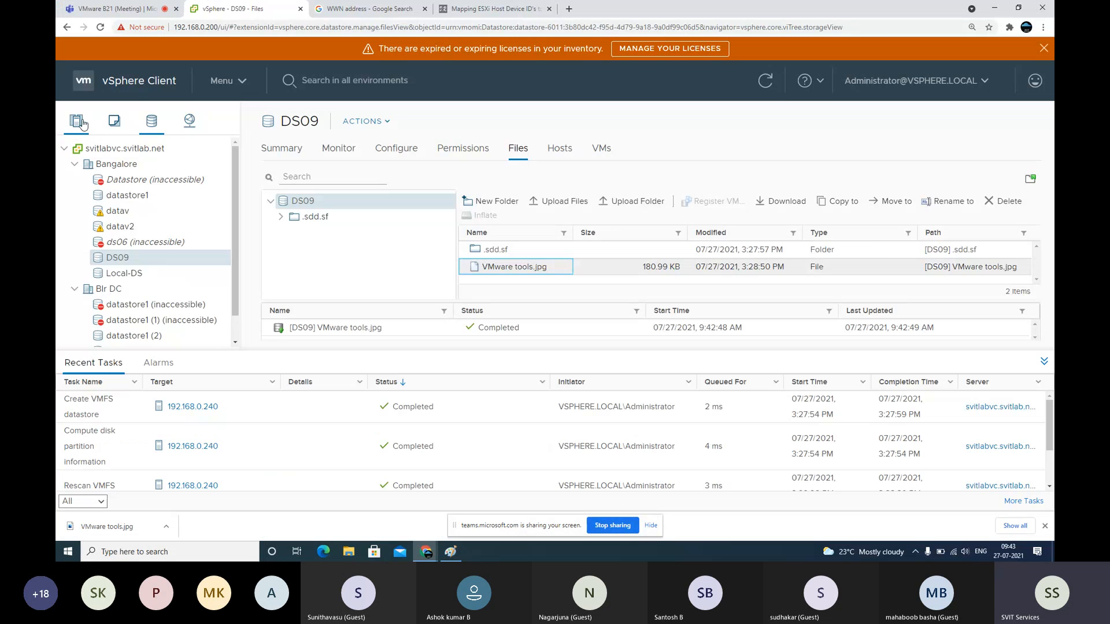
Show the storage adapters of host 192.168.0.240 and select the iSCSI software adapter vmhba64 to view its details.
left_click(82, 122)
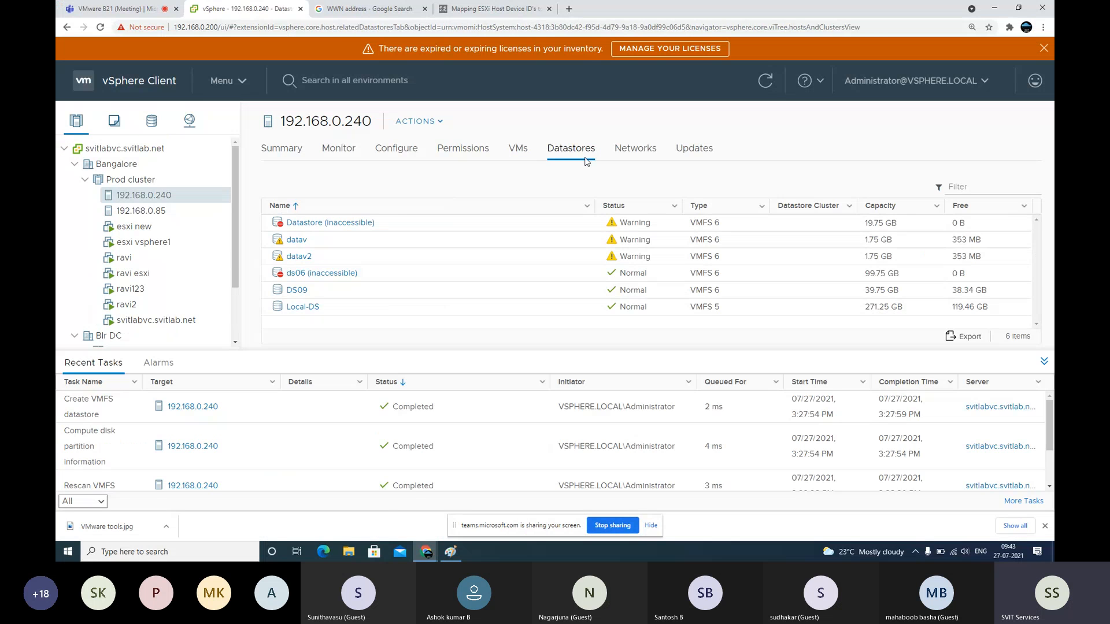
left_click(396, 148)
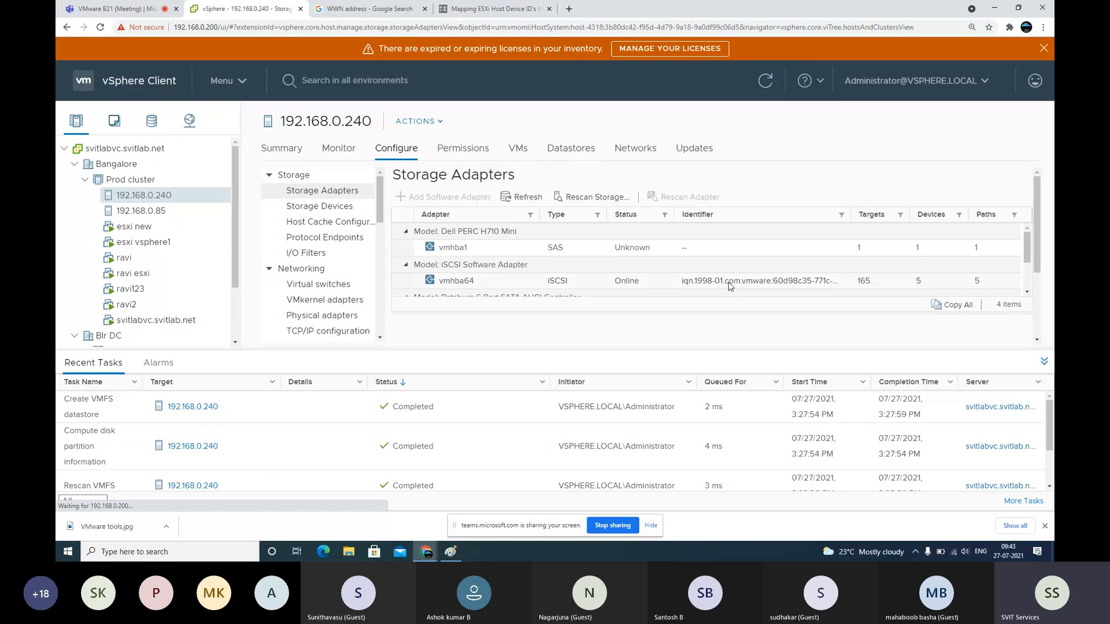
left_click(772, 282)
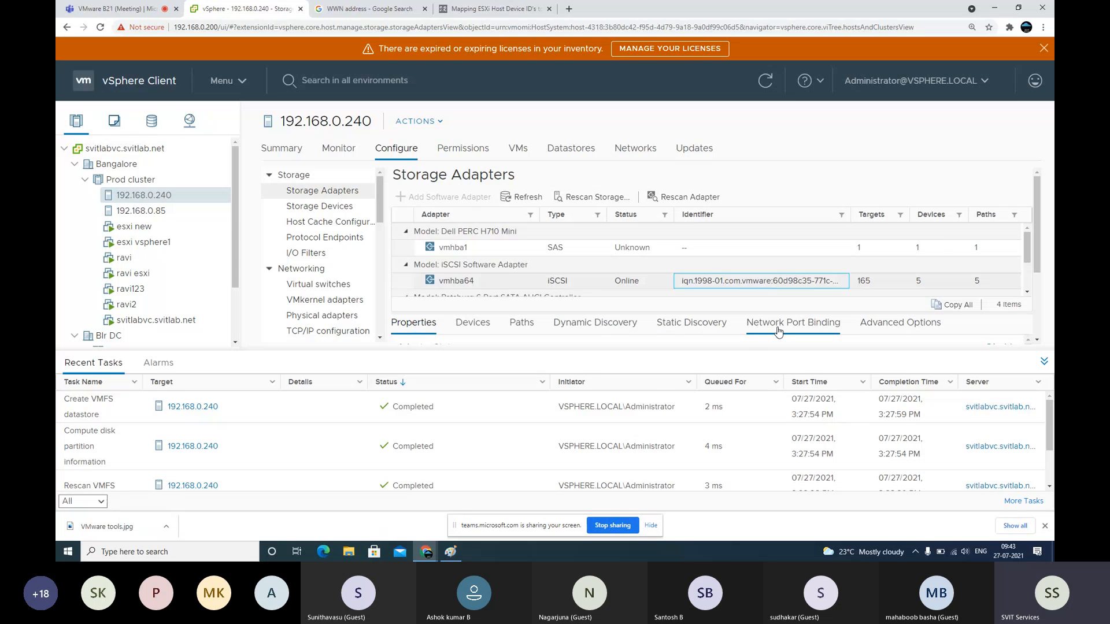
Switch to the Paint drawing and pencil a freehand loop around the two HBA ports of ESXi 1.
left_click(450, 551)
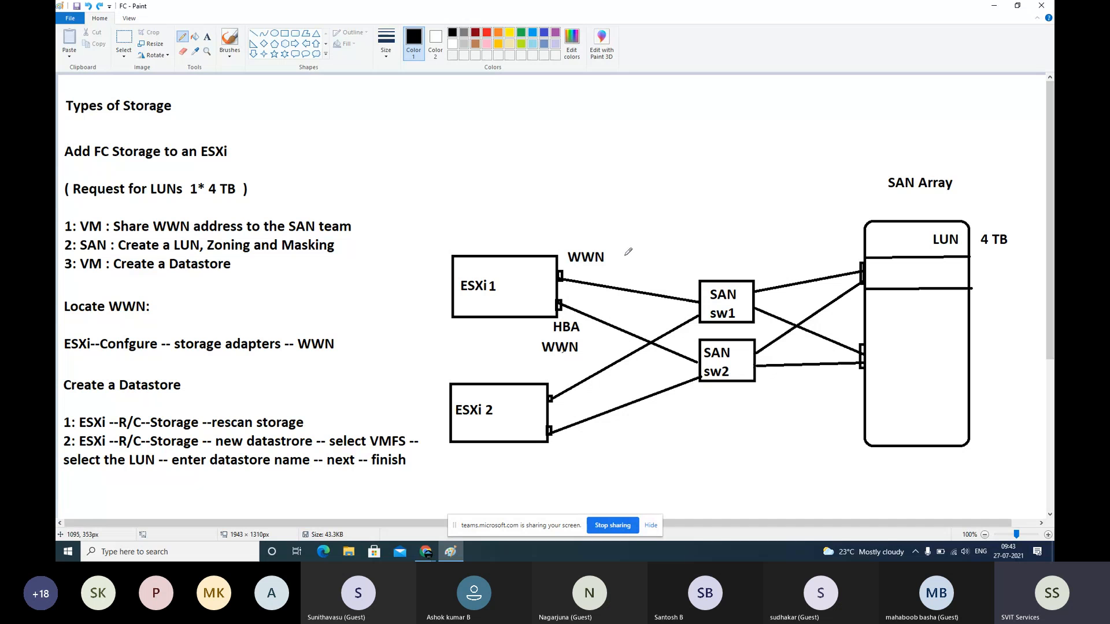
mouse_move(578, 258)
left_mouse_down()
mouse_move(558, 264)
mouse_move(571, 314)
mouse_move(573, 259)
mouse_move(565, 256)
left_mouse_up()
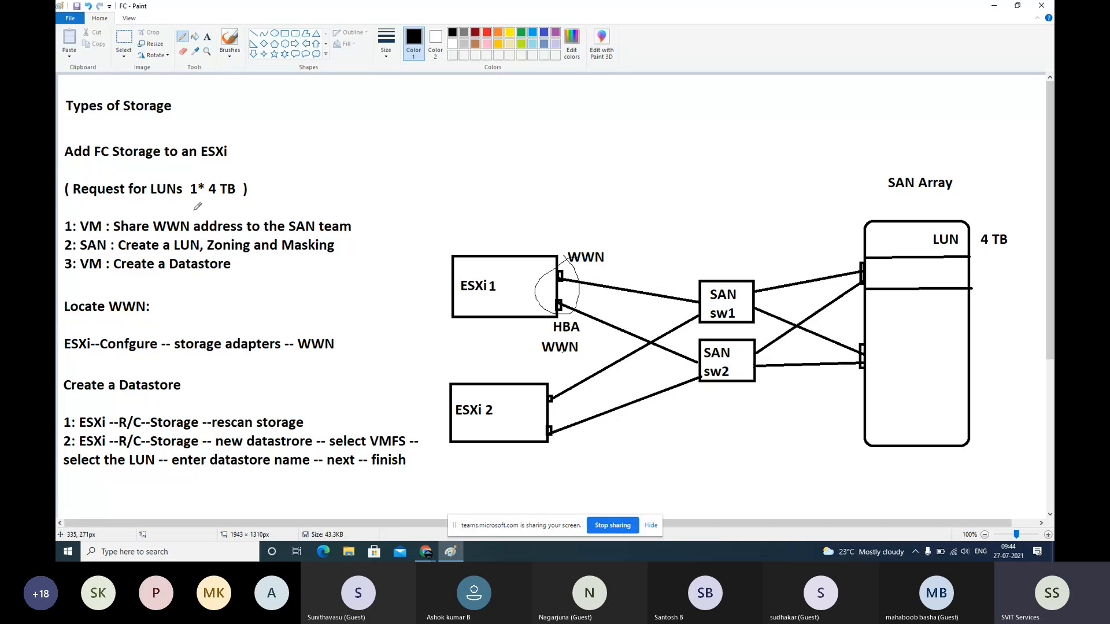